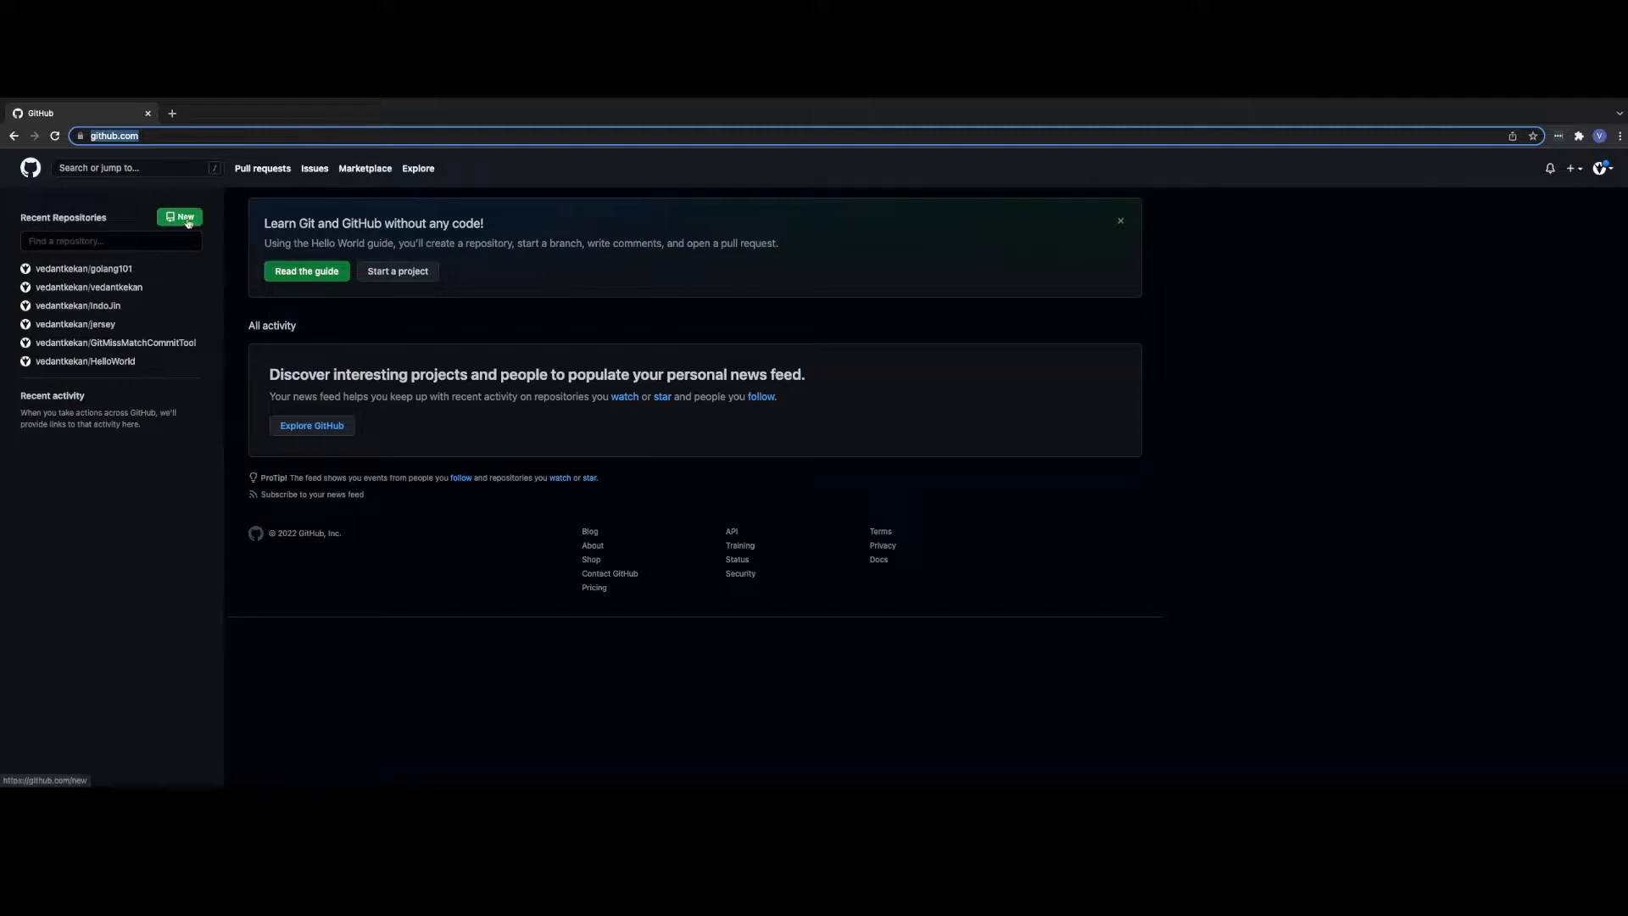
# - Start a new repository named technocrats with the description "Repo for Git Tutorial"
pyautogui.click(1576, 170)
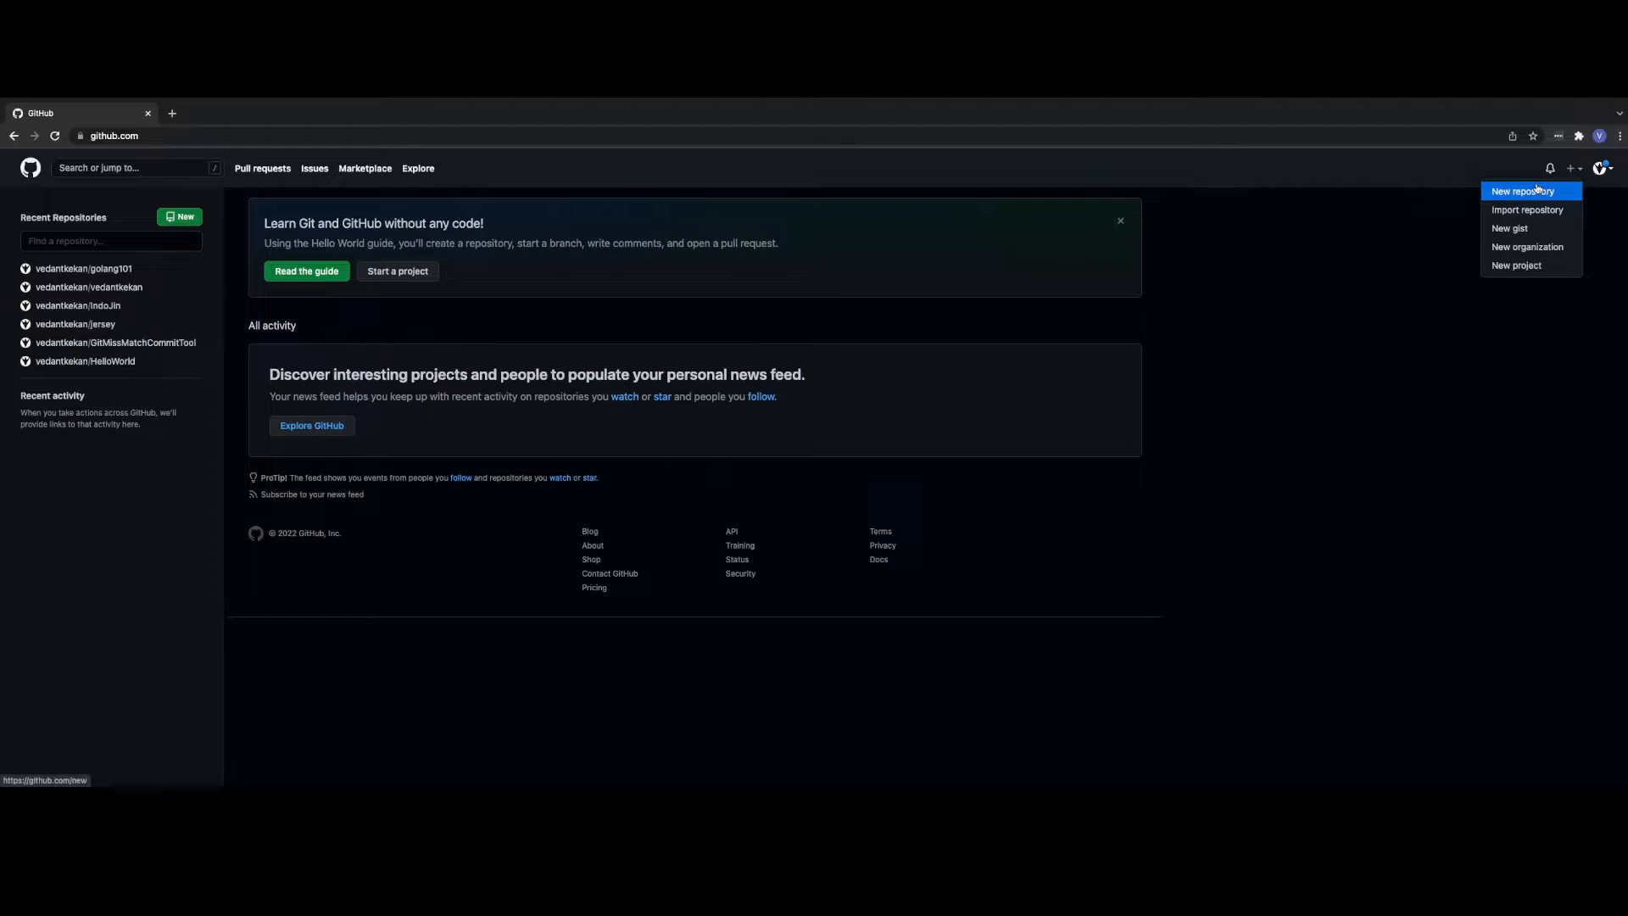
pyautogui.click(1519, 193)
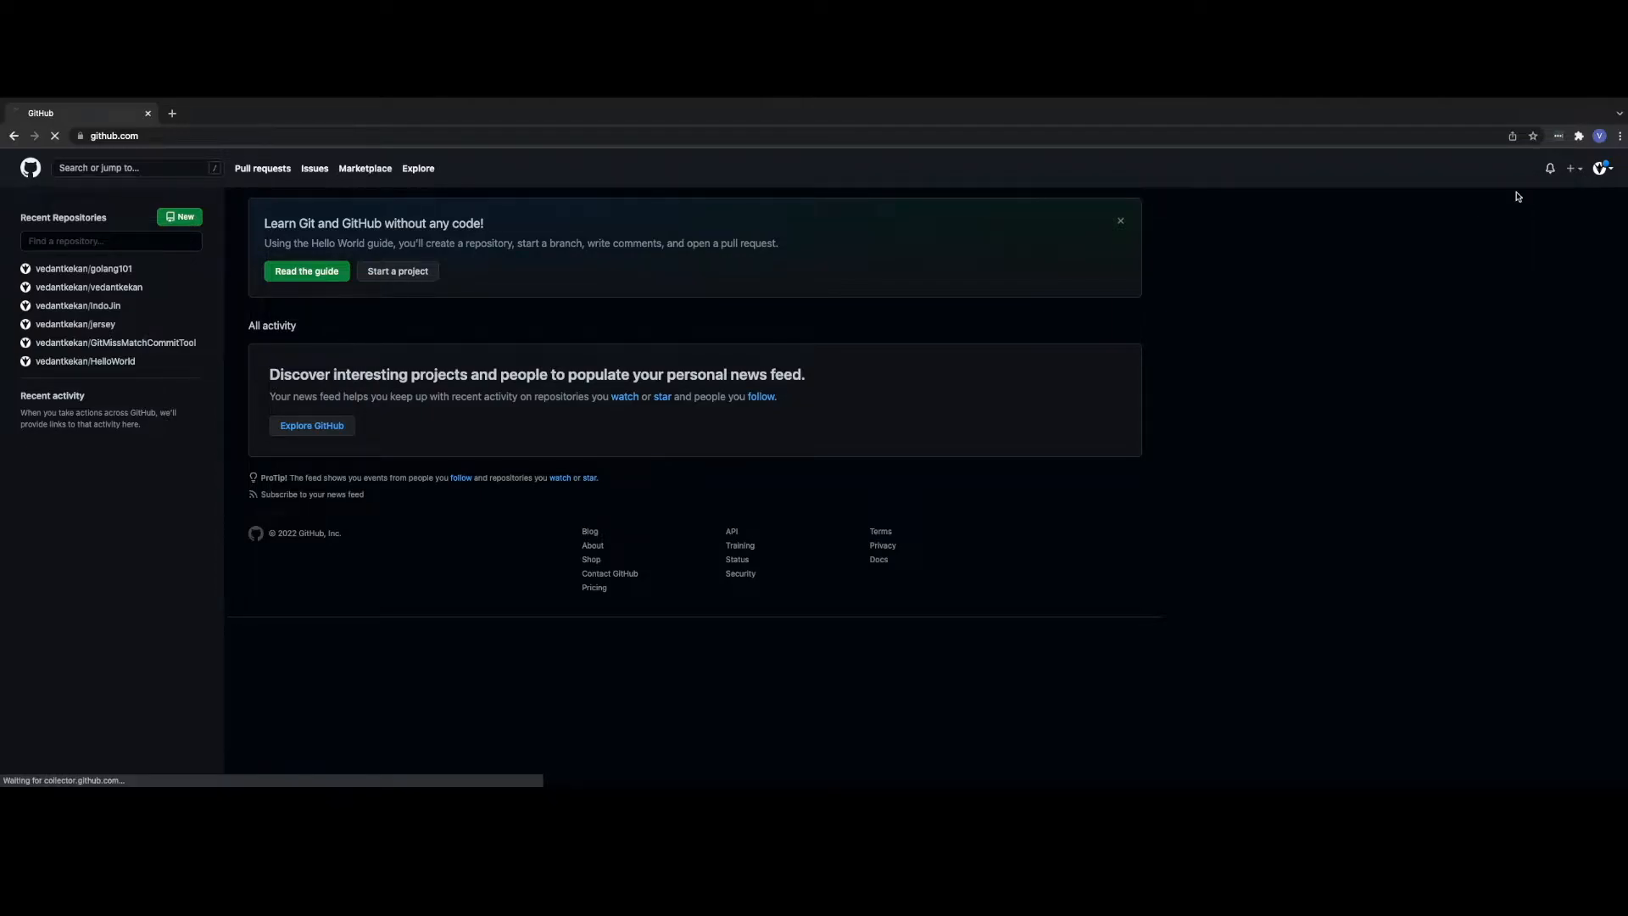
pyautogui.click(798, 322)
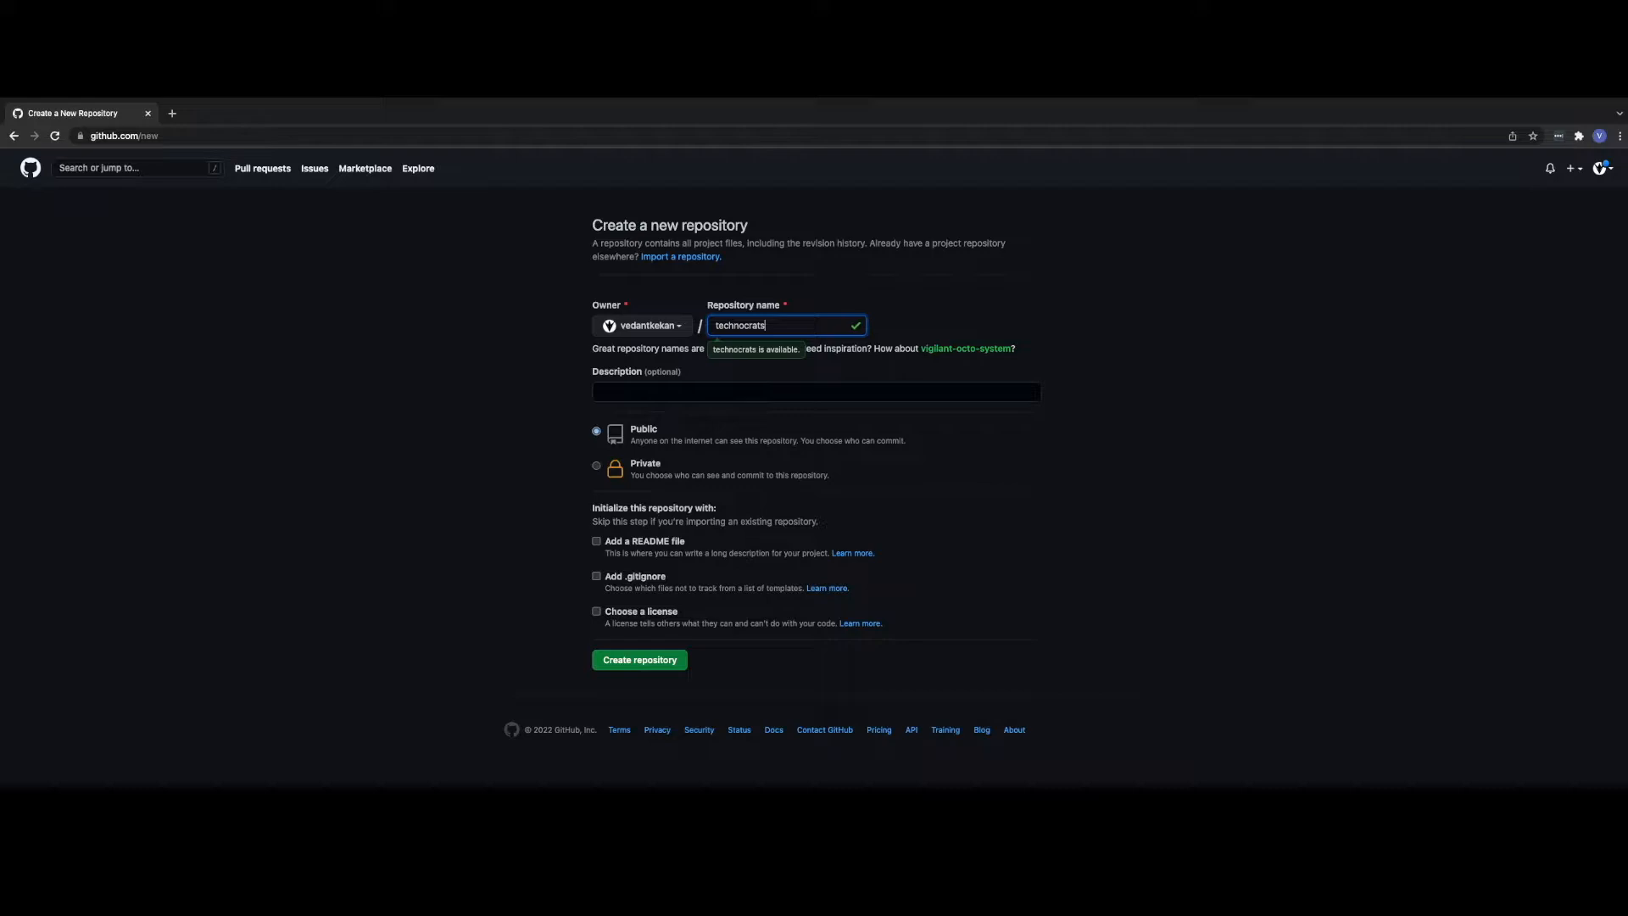
pyautogui.click(683, 386)
pyautogui.write('Repo for Gu')
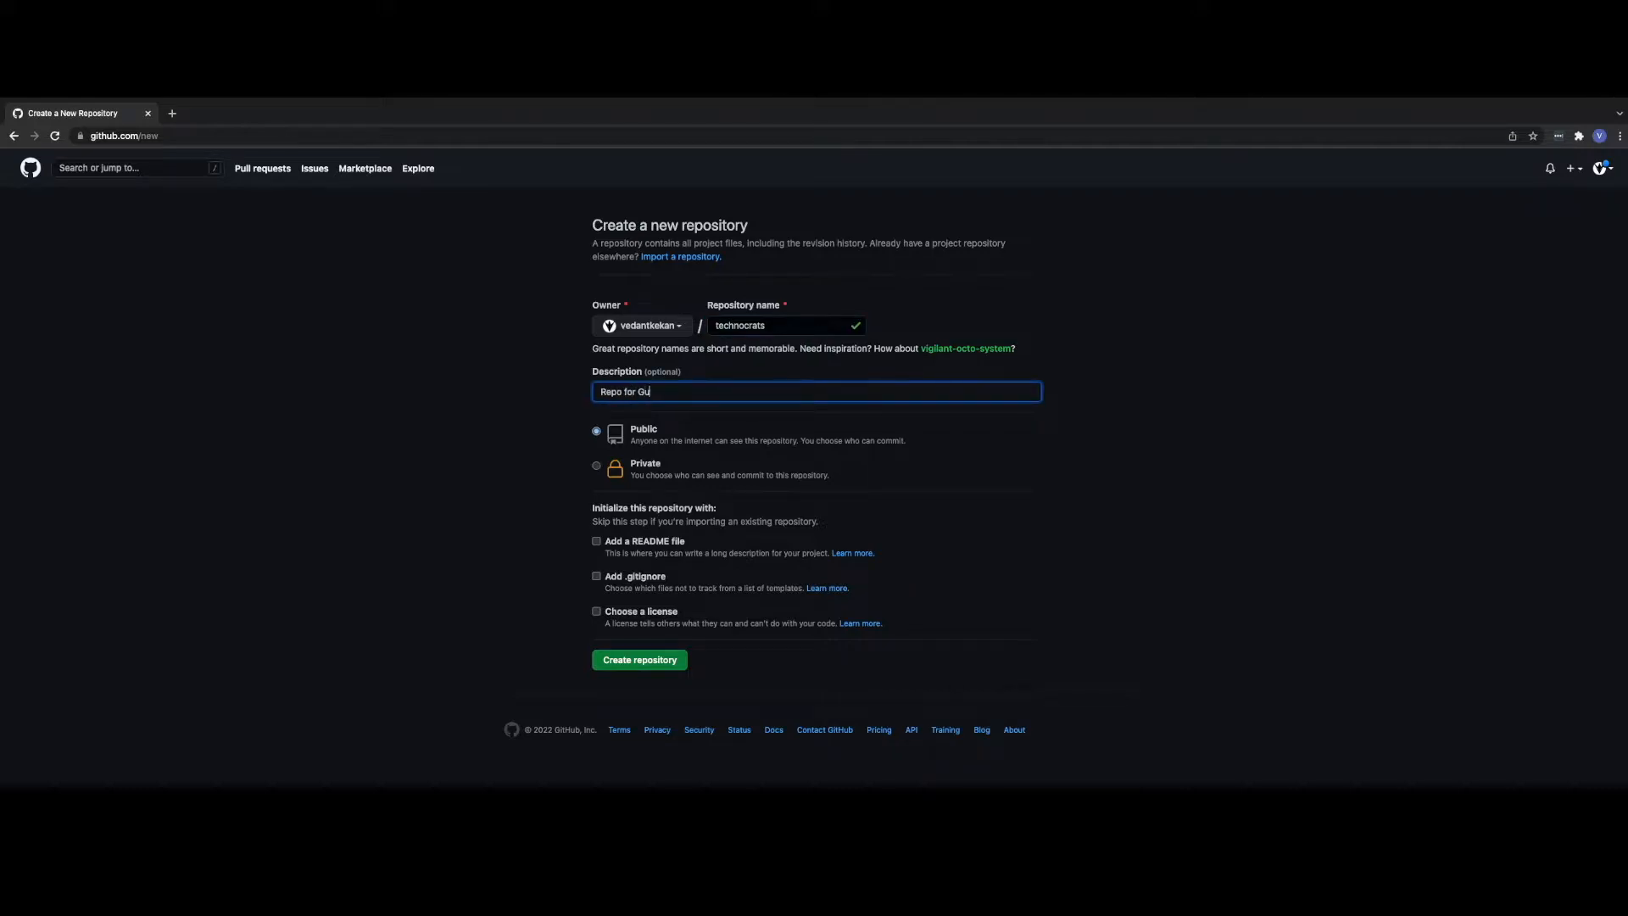
pyautogui.click(650, 392)
pyautogui.press('BackSpace')
pyautogui.write('i')
# - Keep the new repository's visibility set to Public and choose to initialize it with a README file
pyautogui.moveTo(630, 441); pyautogui.dragTo(912, 448)
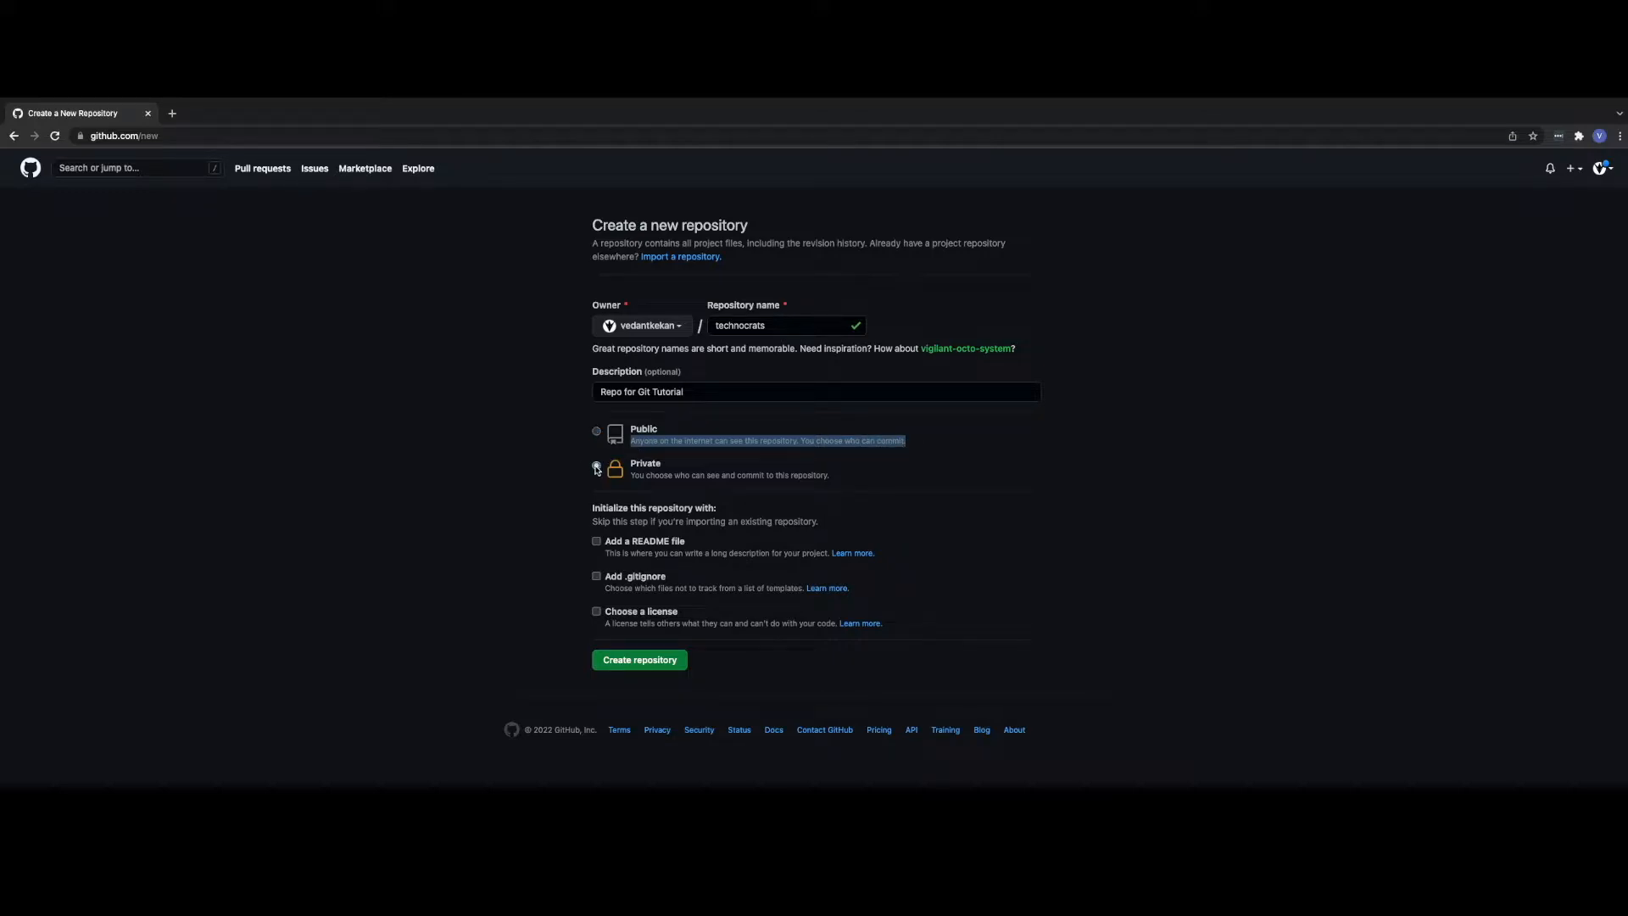
pyautogui.click(596, 466)
pyautogui.click(598, 433)
pyautogui.click(598, 542)
pyautogui.moveTo(605, 552); pyautogui.dragTo(821, 553)
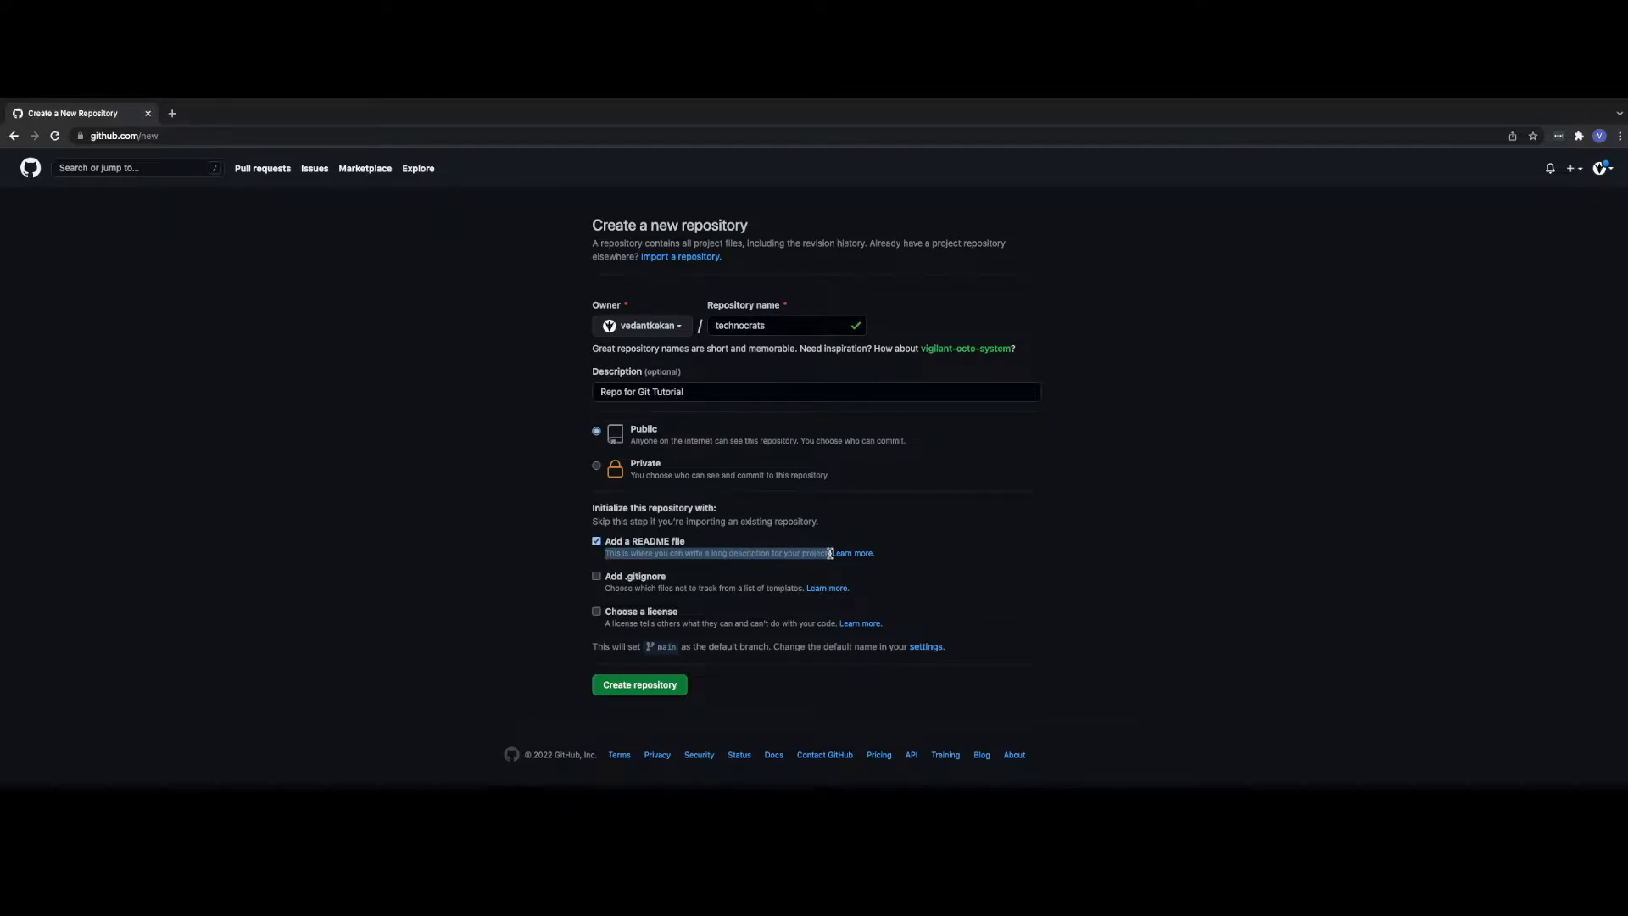
# - Add a .gitignore file to the new repository using the Java template
pyautogui.click(611, 579)
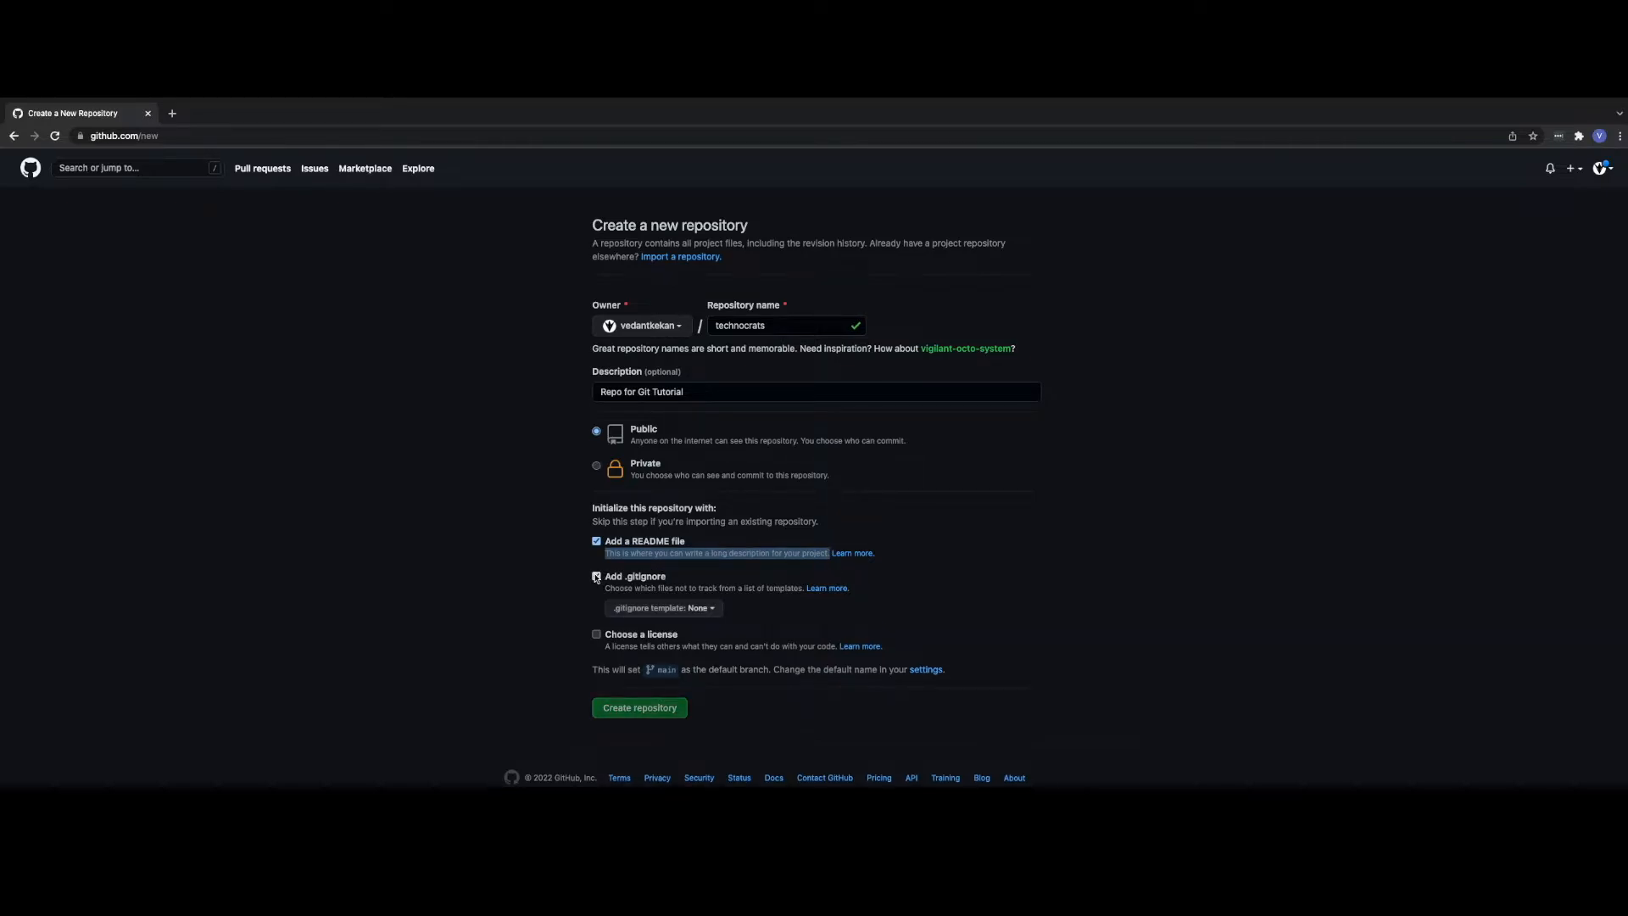
pyautogui.click(604, 587)
pyautogui.moveTo(605, 588); pyautogui.dragTo(789, 591)
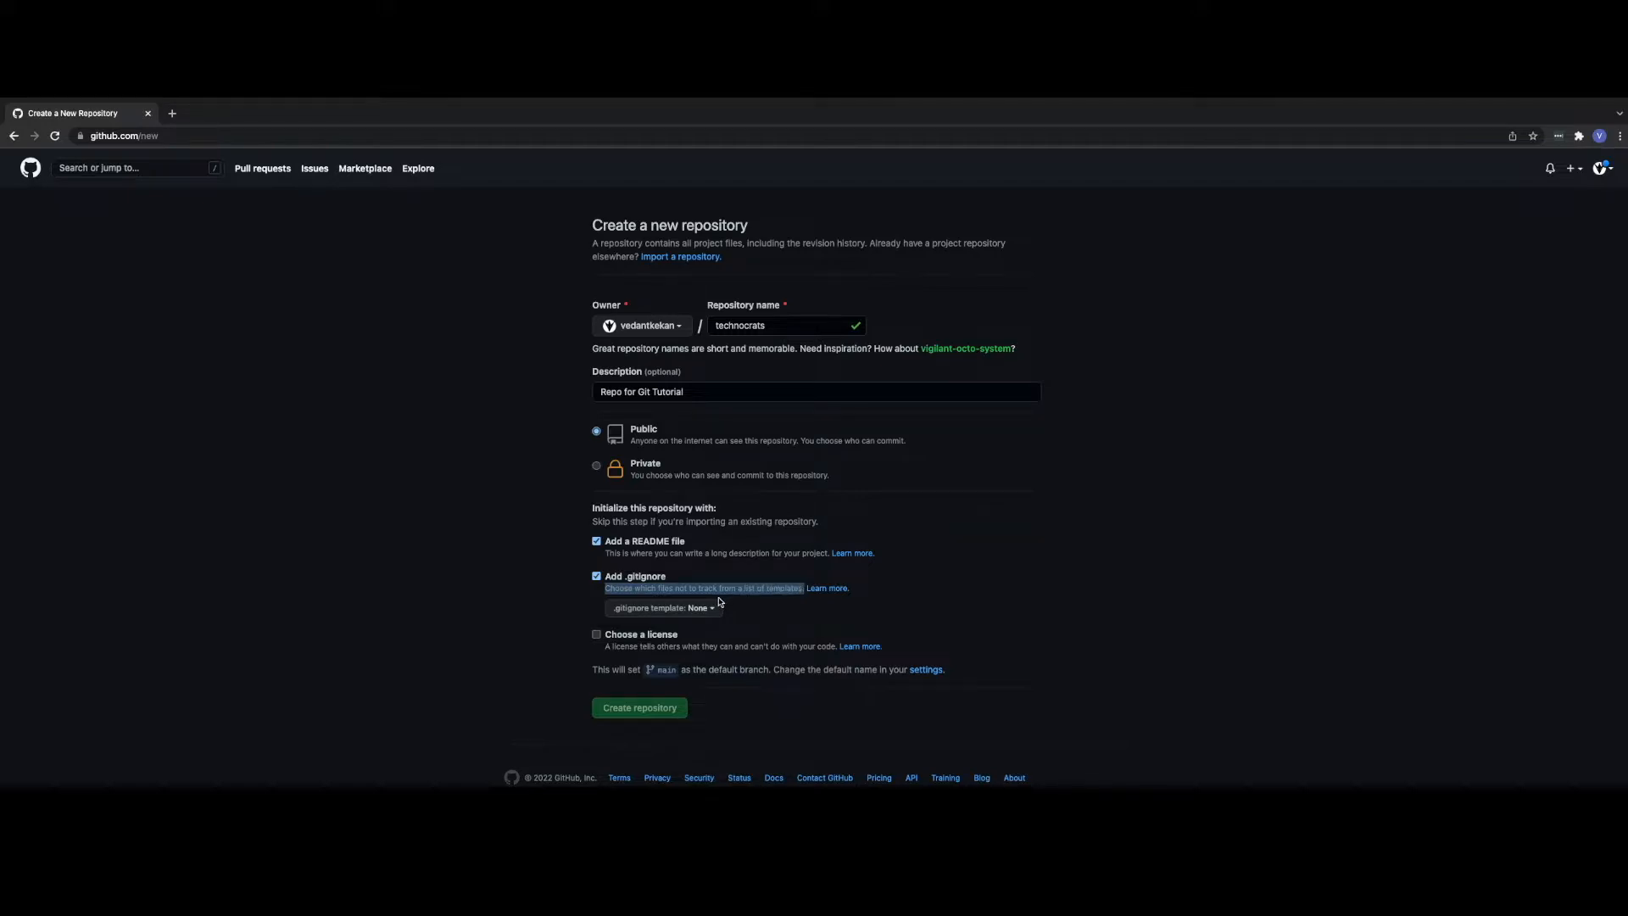
pyautogui.click(664, 608)
pyautogui.scroll(-3, 655, 691)
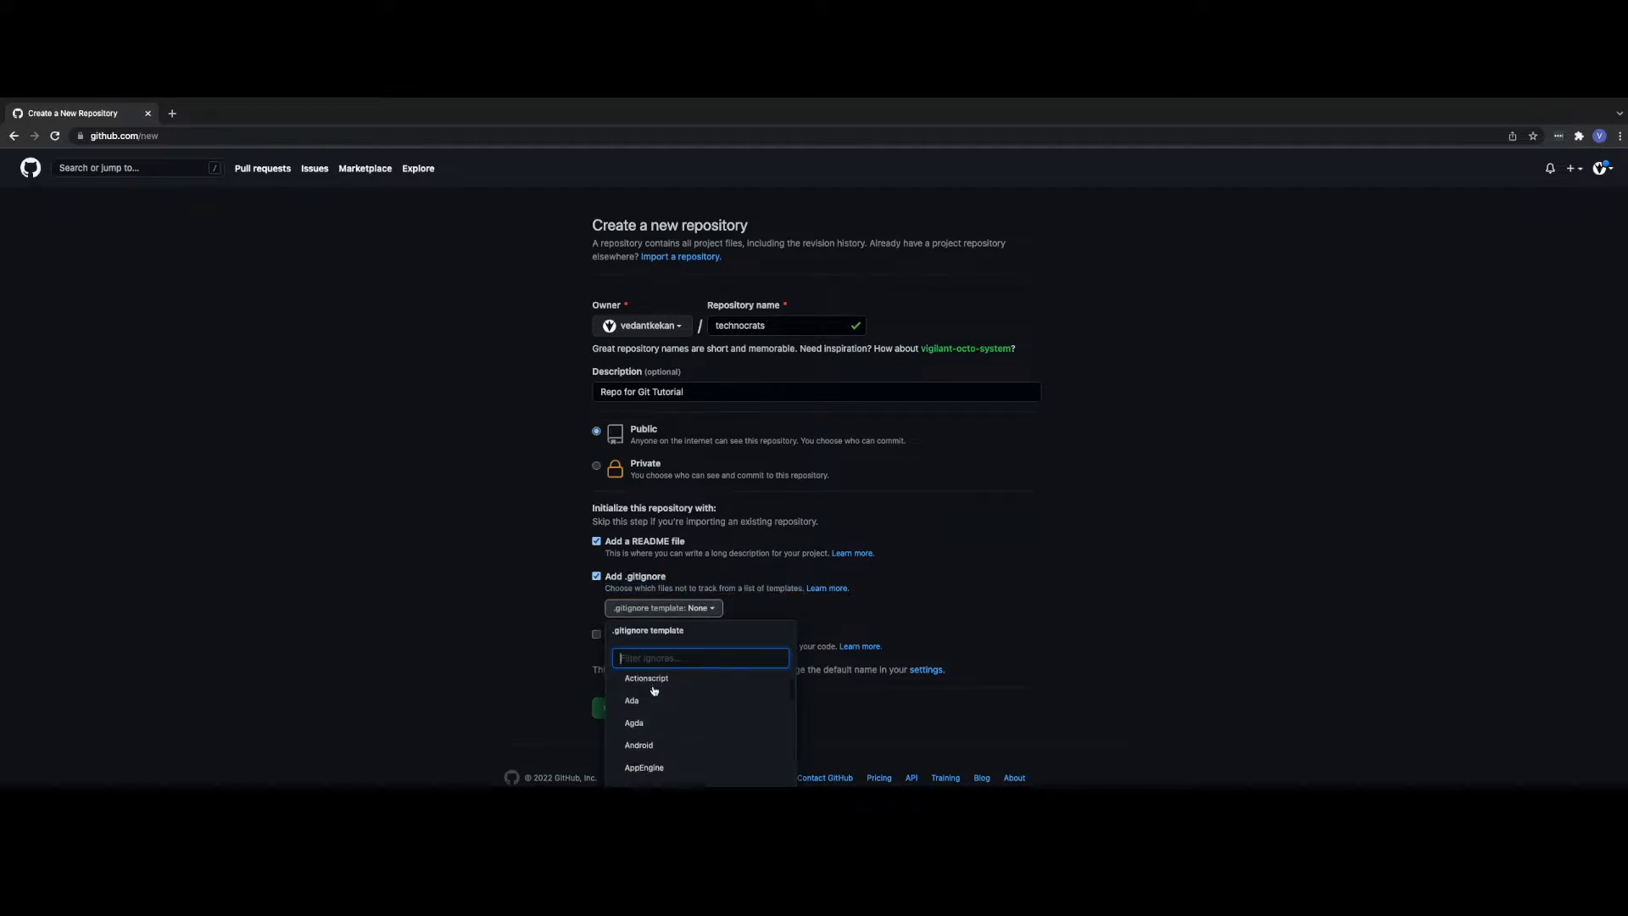
pyautogui.scroll(-4, 654, 691)
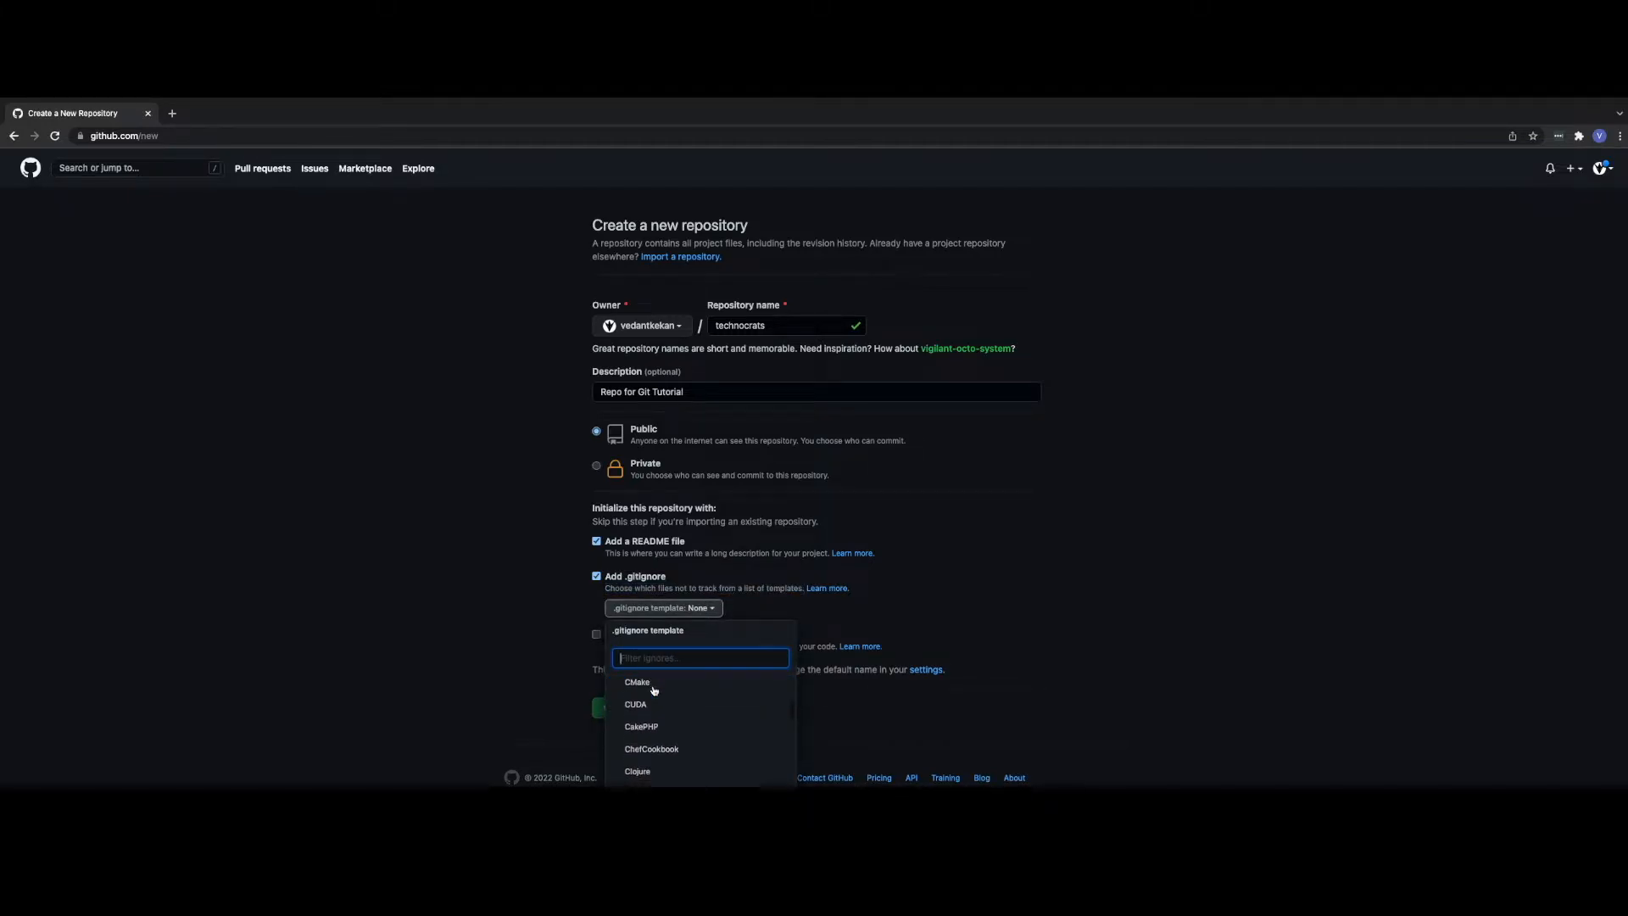
pyautogui.write('java')
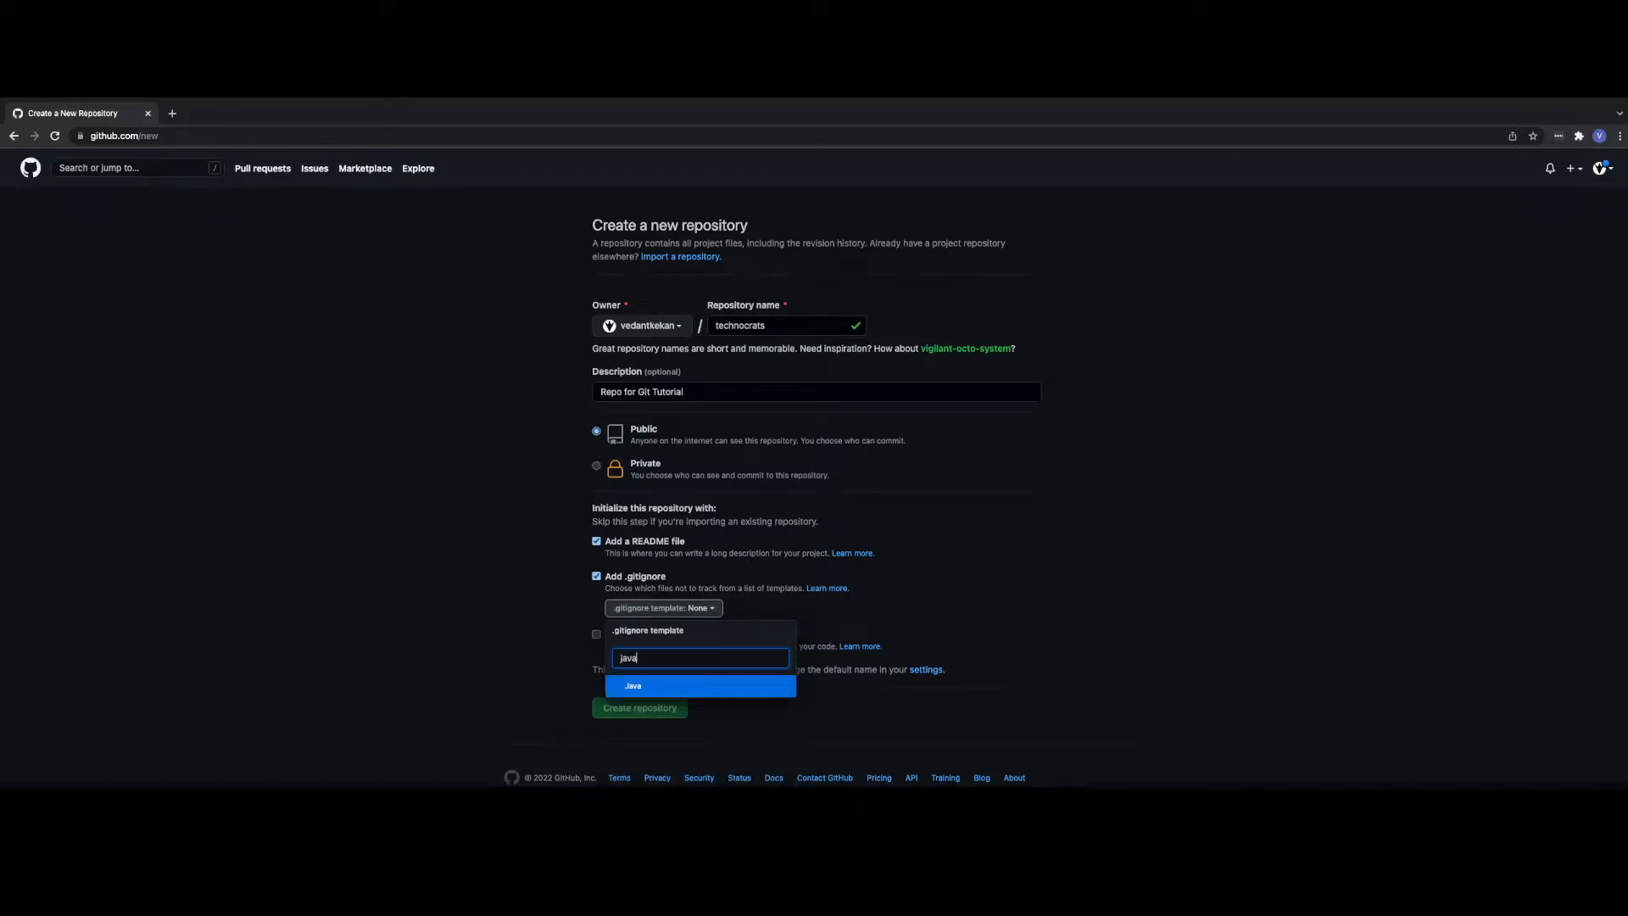
pyautogui.click(650, 689)
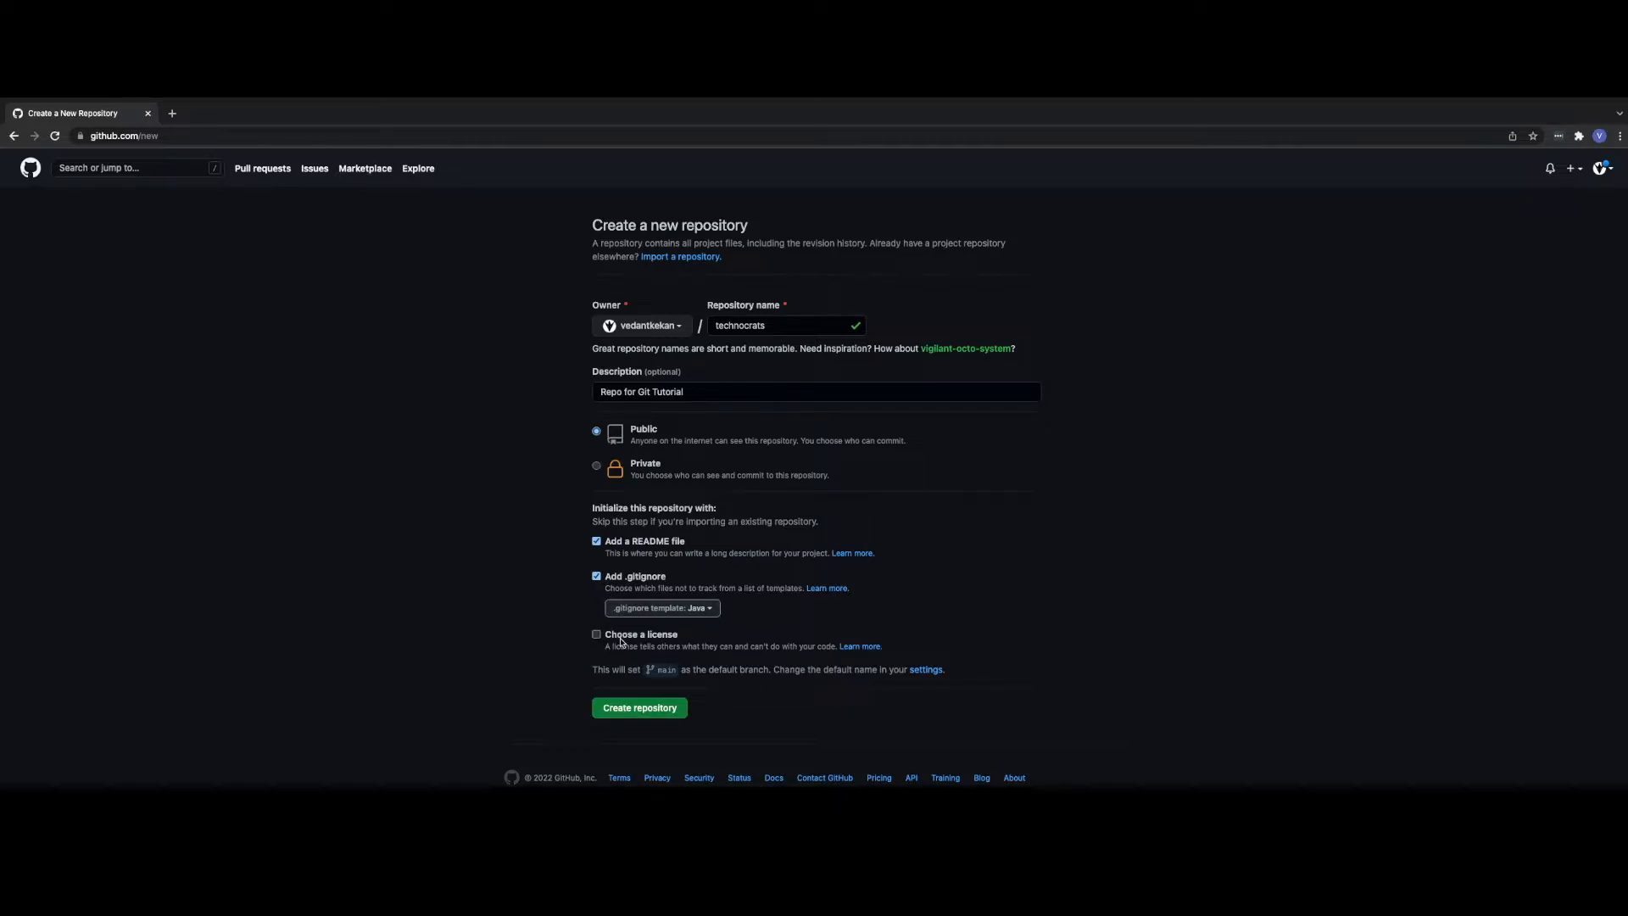
# - Leave the license option off and create the technocrats repository
pyautogui.moveTo(603, 645); pyautogui.dragTo(741, 644)
pyautogui.click(667, 637)
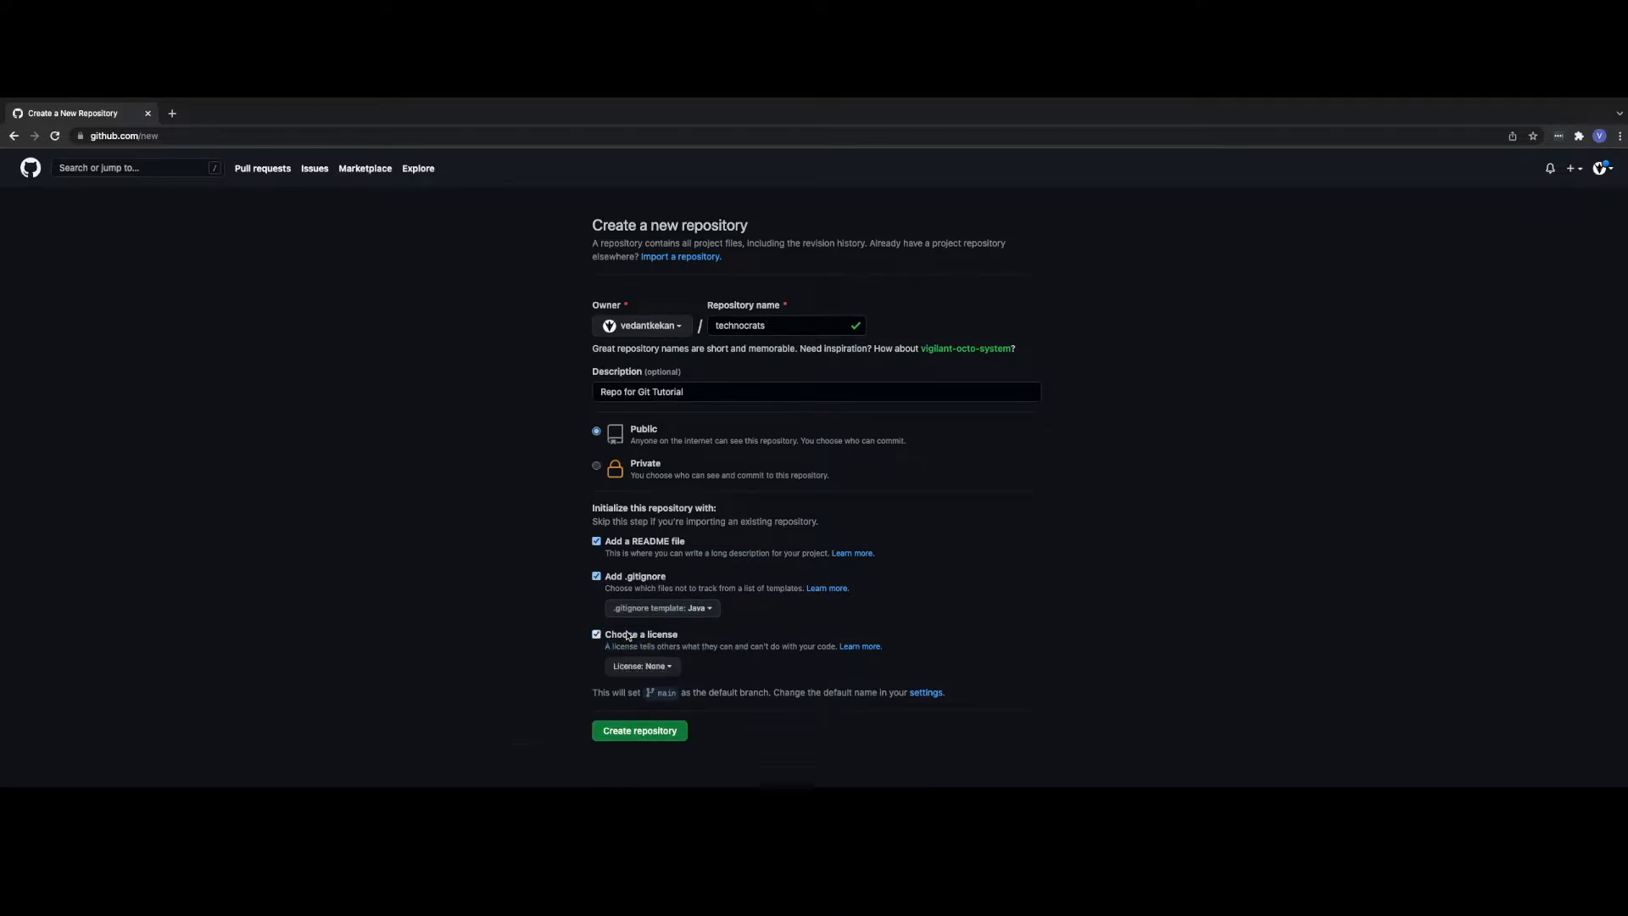
pyautogui.click(610, 638)
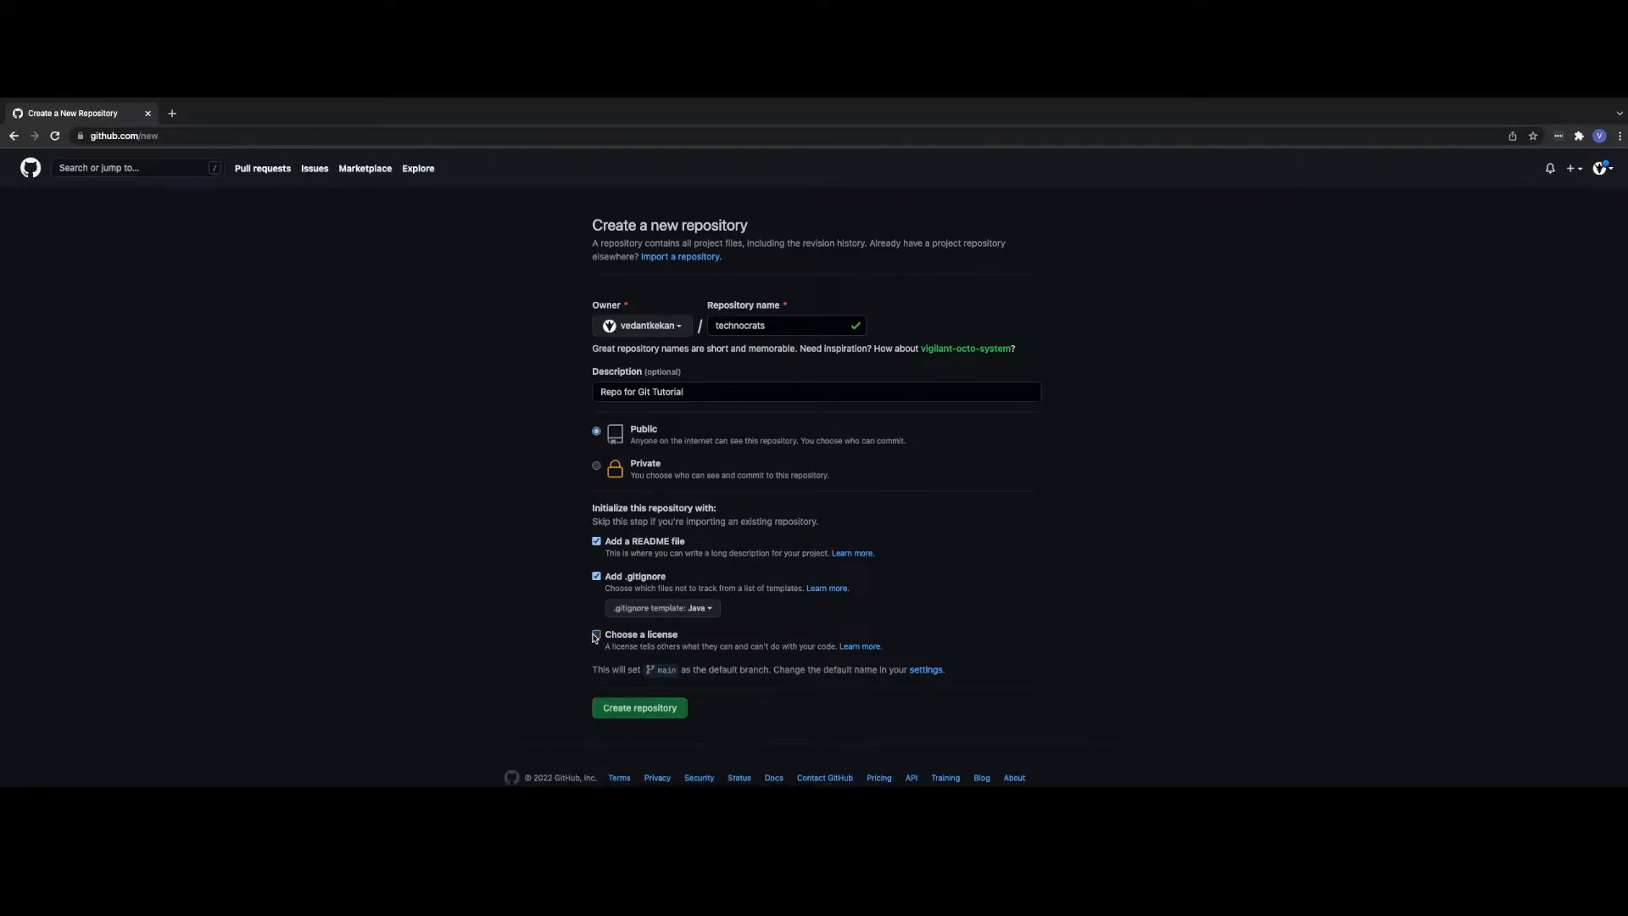
pyautogui.click(629, 710)
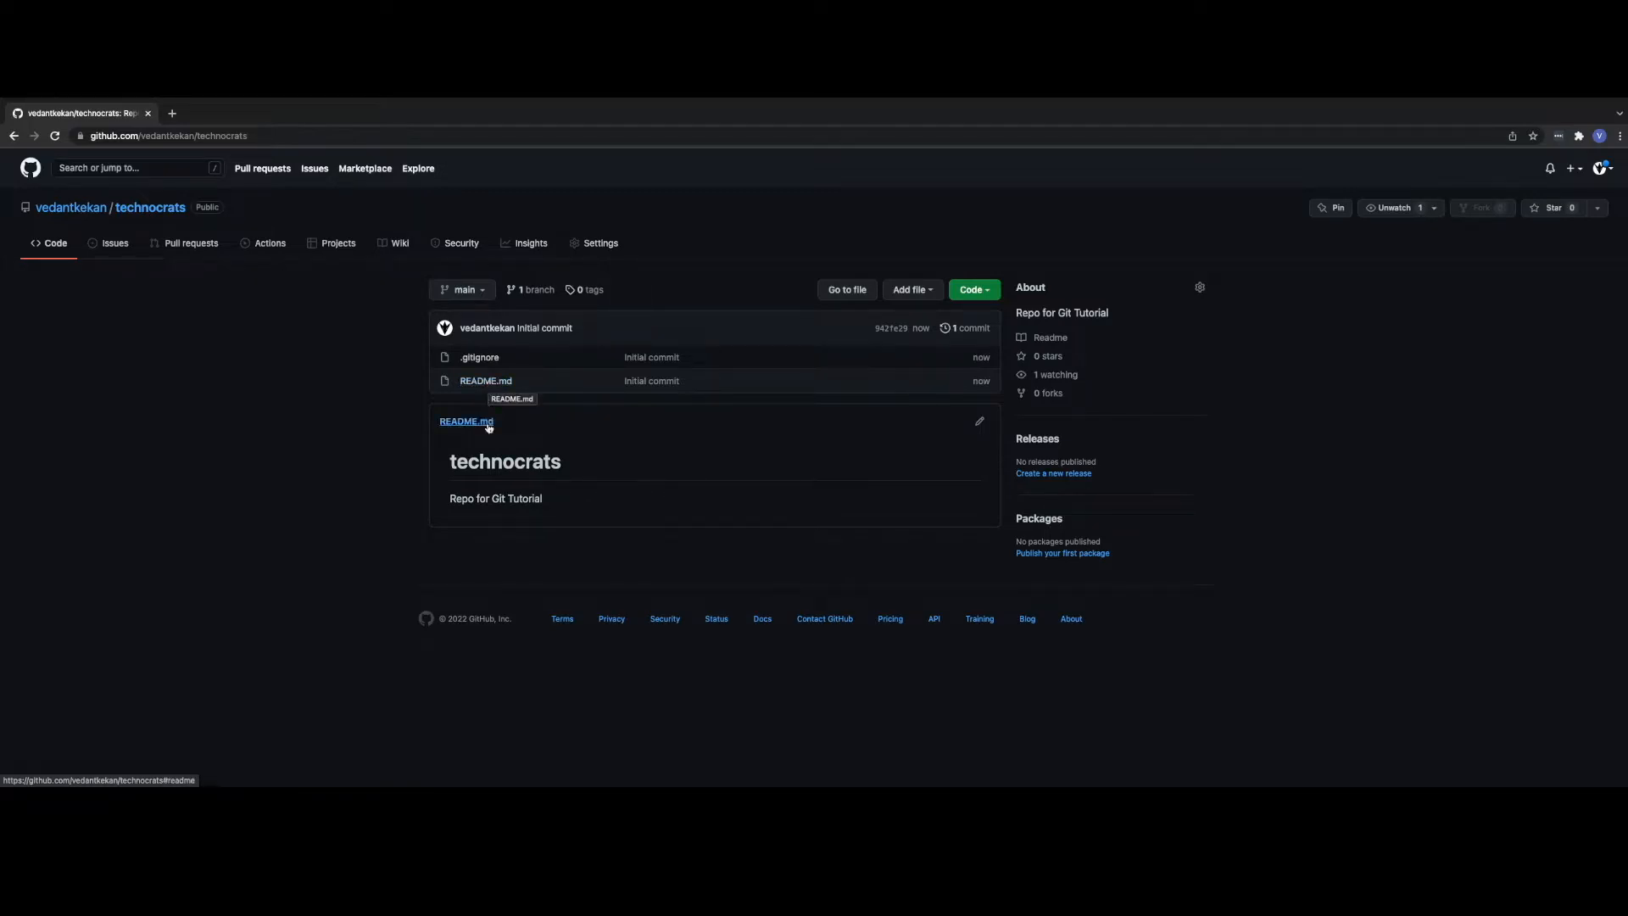
# - Edit the README heading to read "Technocrats", followed by the owner's surname and "Youtube"
pyautogui.moveTo(466, 461); pyautogui.dragTo(598, 467)
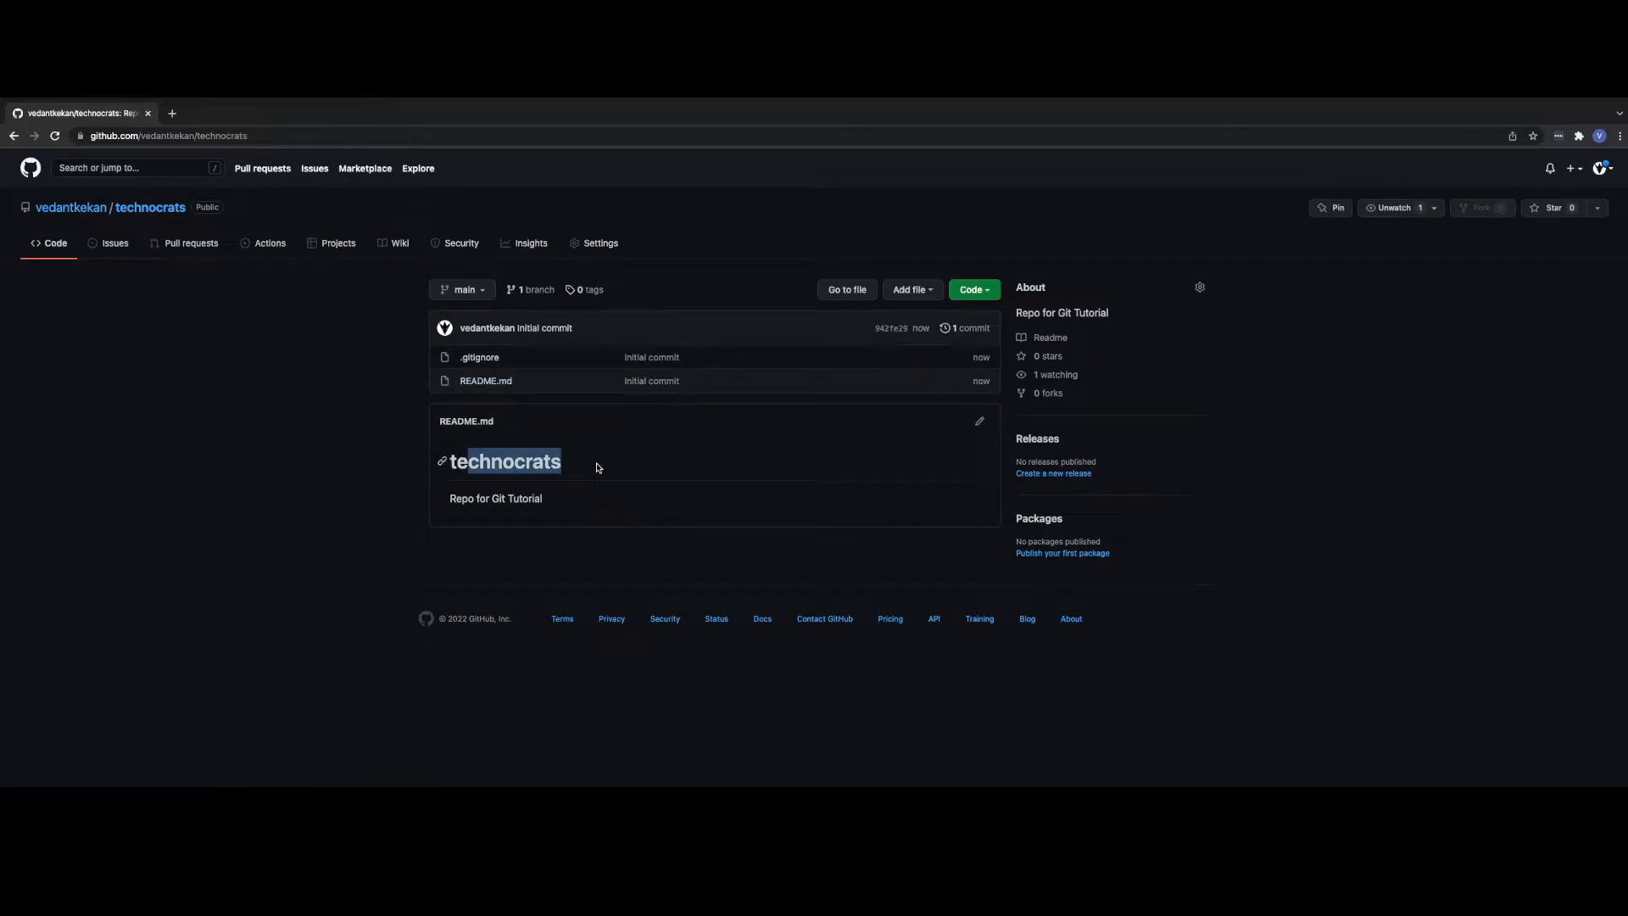
pyautogui.click(981, 421)
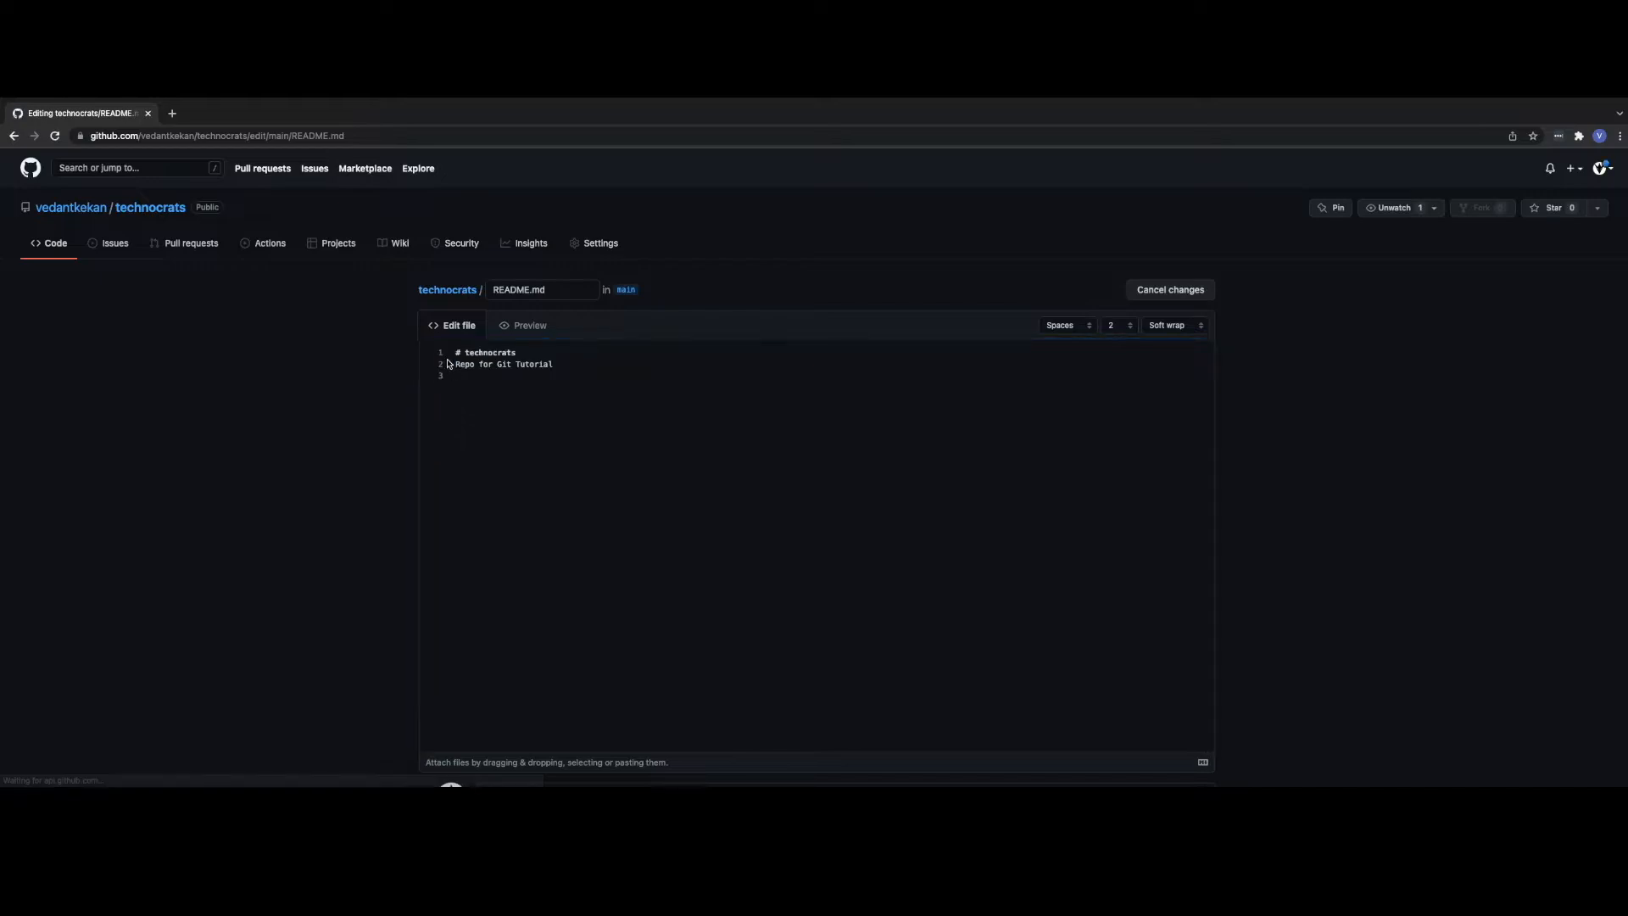
pyautogui.click(471, 350)
pyautogui.press('BackSpace')
pyautogui.write('T')
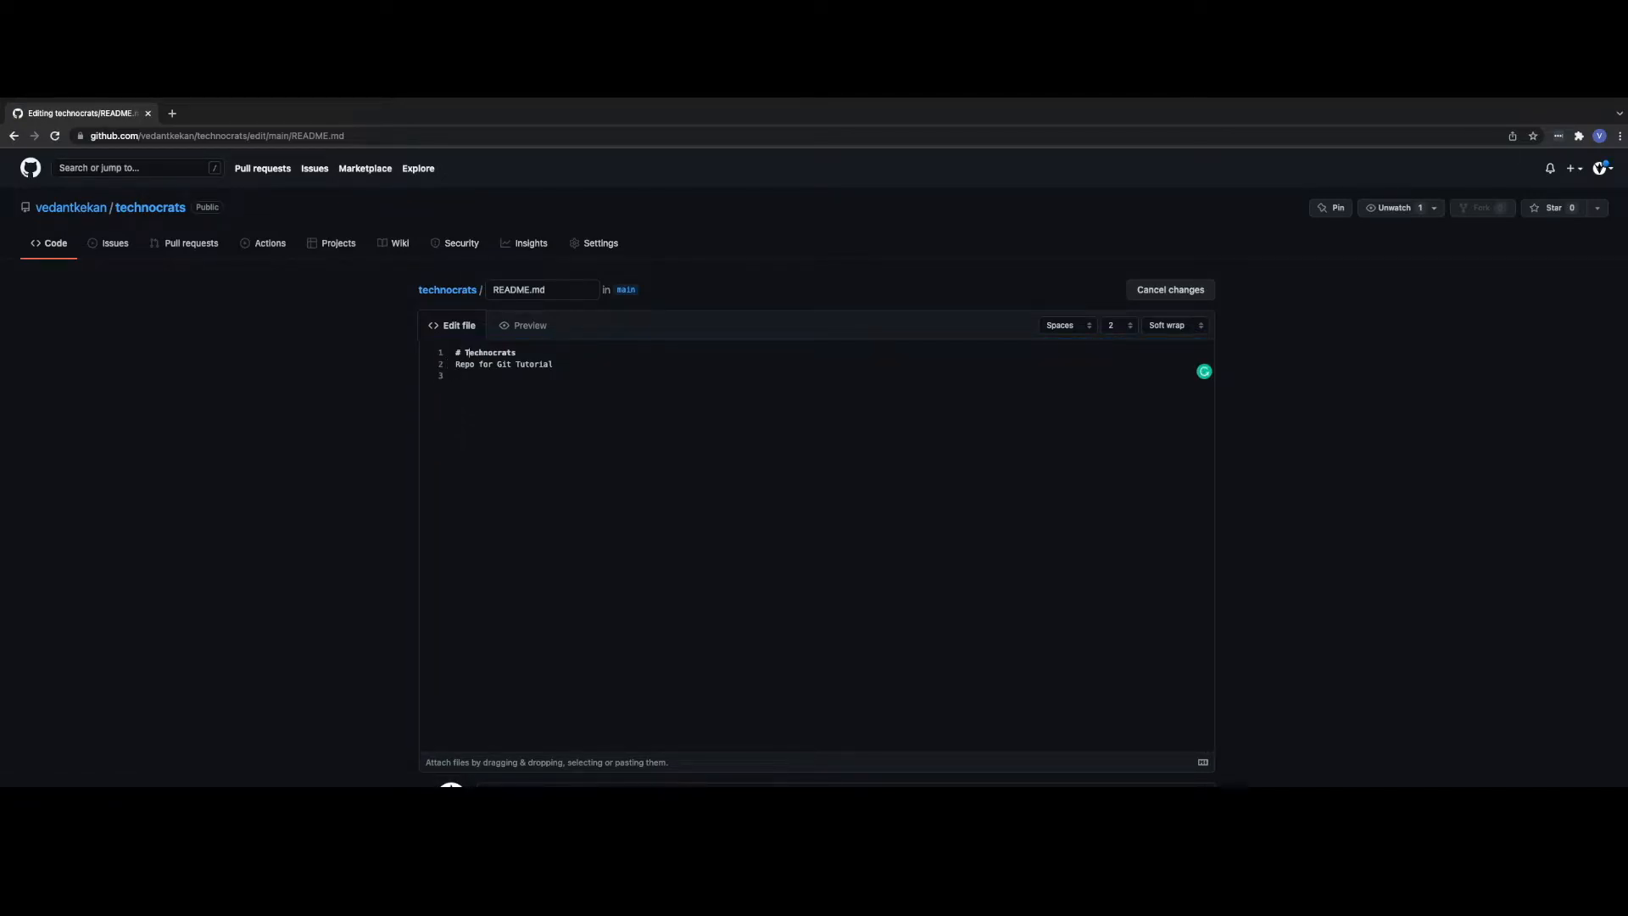
pyautogui.click(546, 358)
pyautogui.write('Kekn Youtube')
pyautogui.click(533, 355)
pyautogui.write('a')
# - Commit the README edit directly to the main branch with the message "Updated readme"
pyautogui.scroll(-4, 535, 405)
pyautogui.click(516, 533)
pyautogui.write('Updated readme')
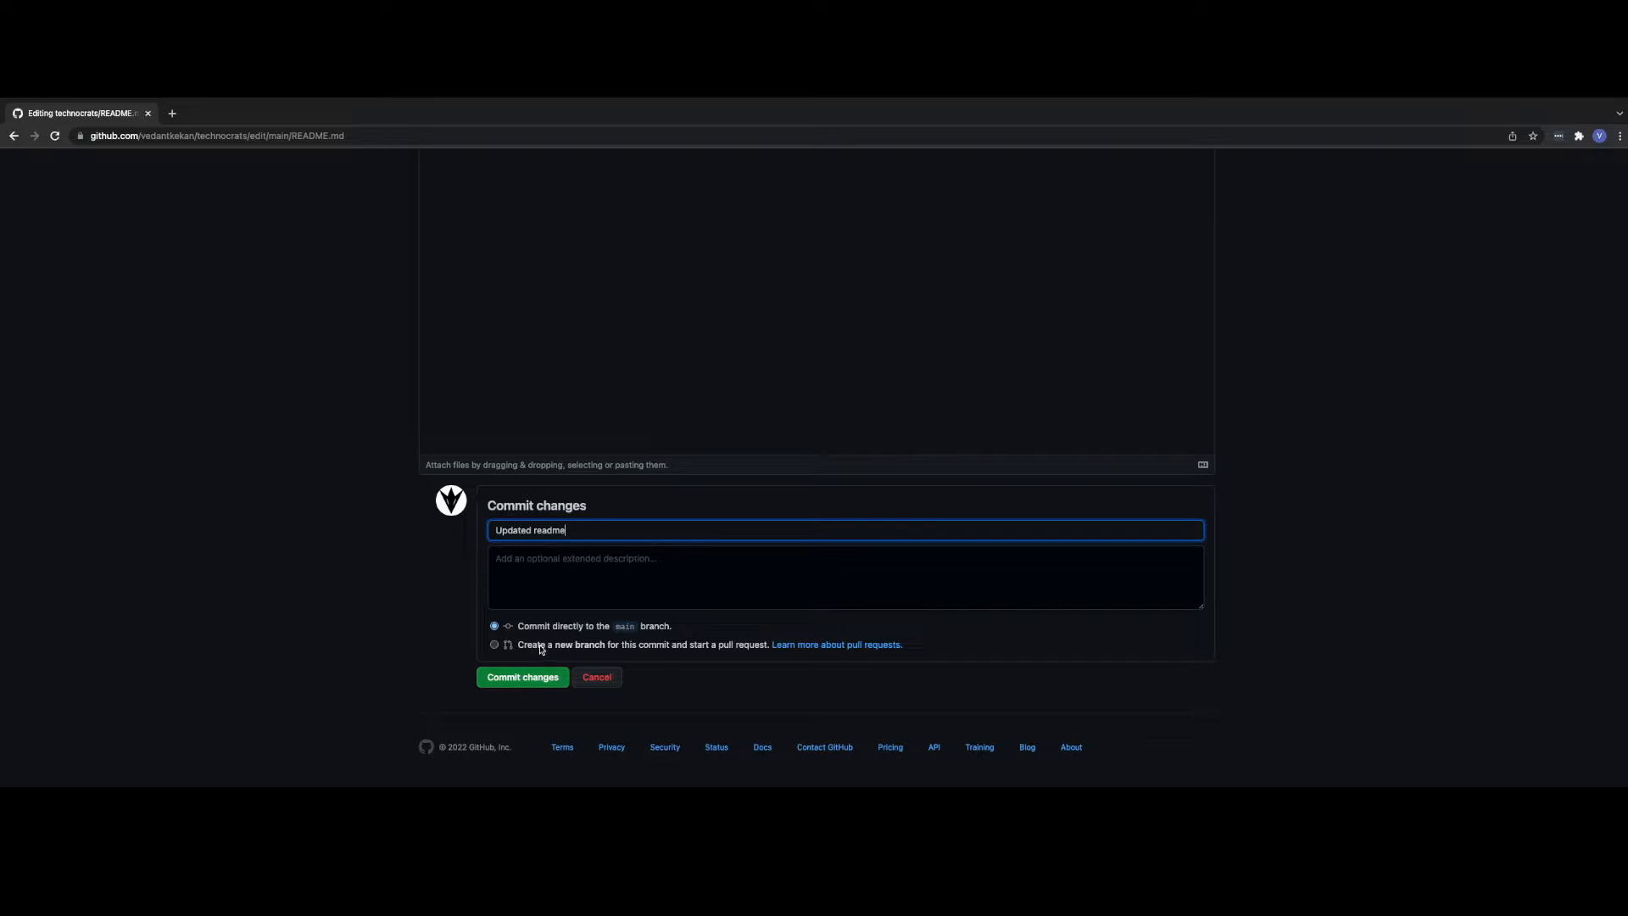
pyautogui.click(521, 682)
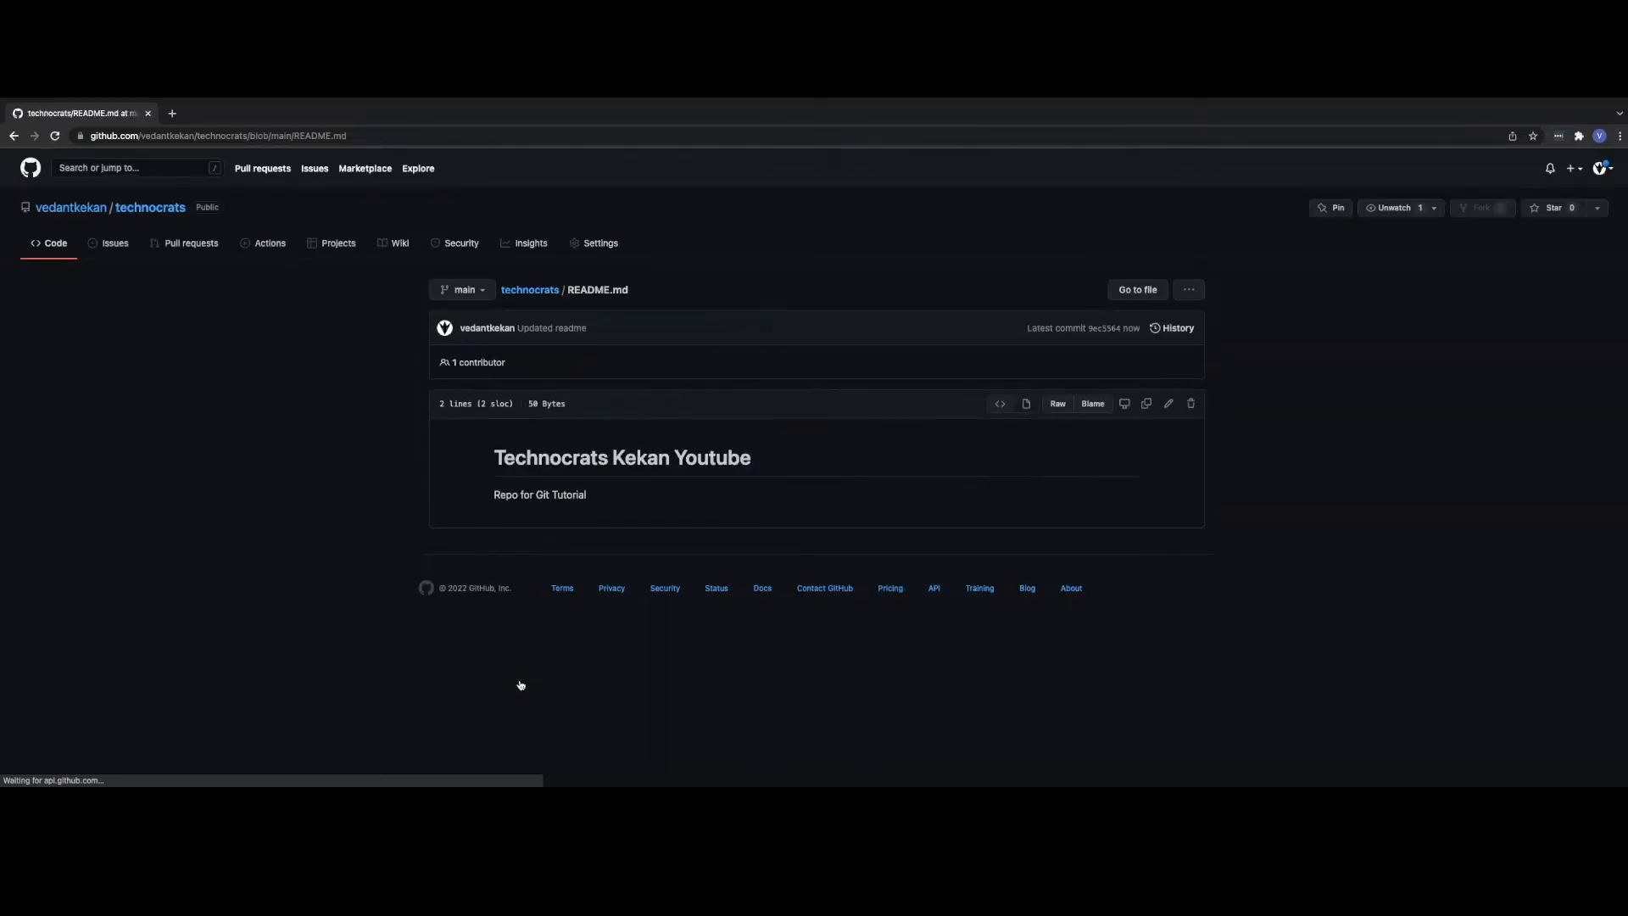
# - Return to the technocrats repository's main page and copy its HTTPS clone URL
pyautogui.doubleClick(584, 458)
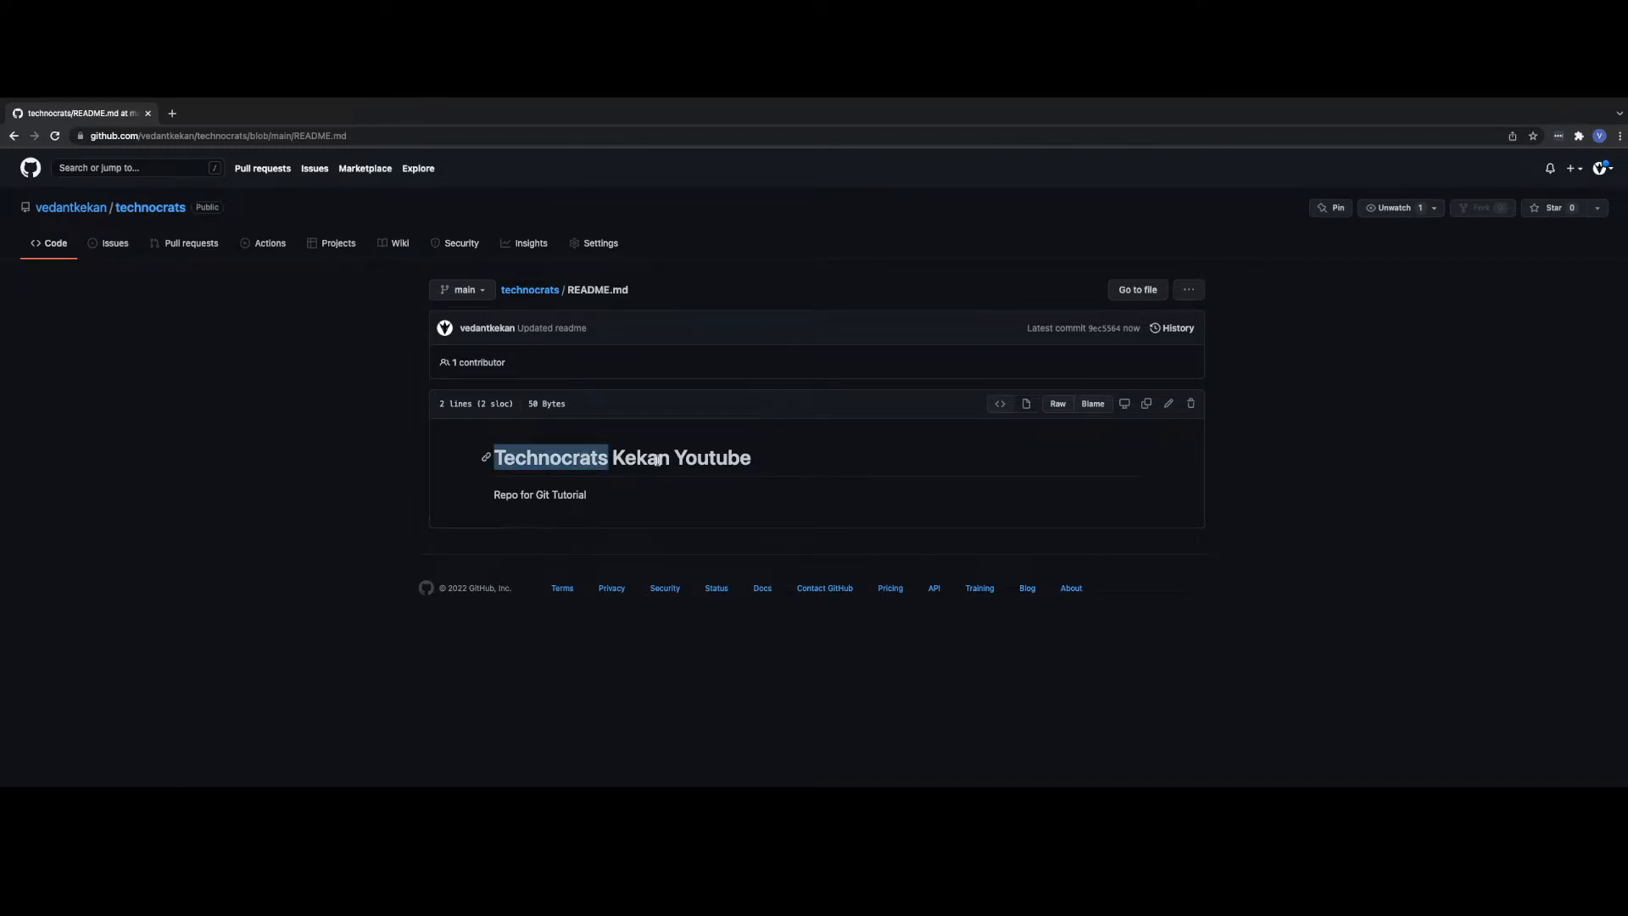
pyautogui.doubleClick(710, 459)
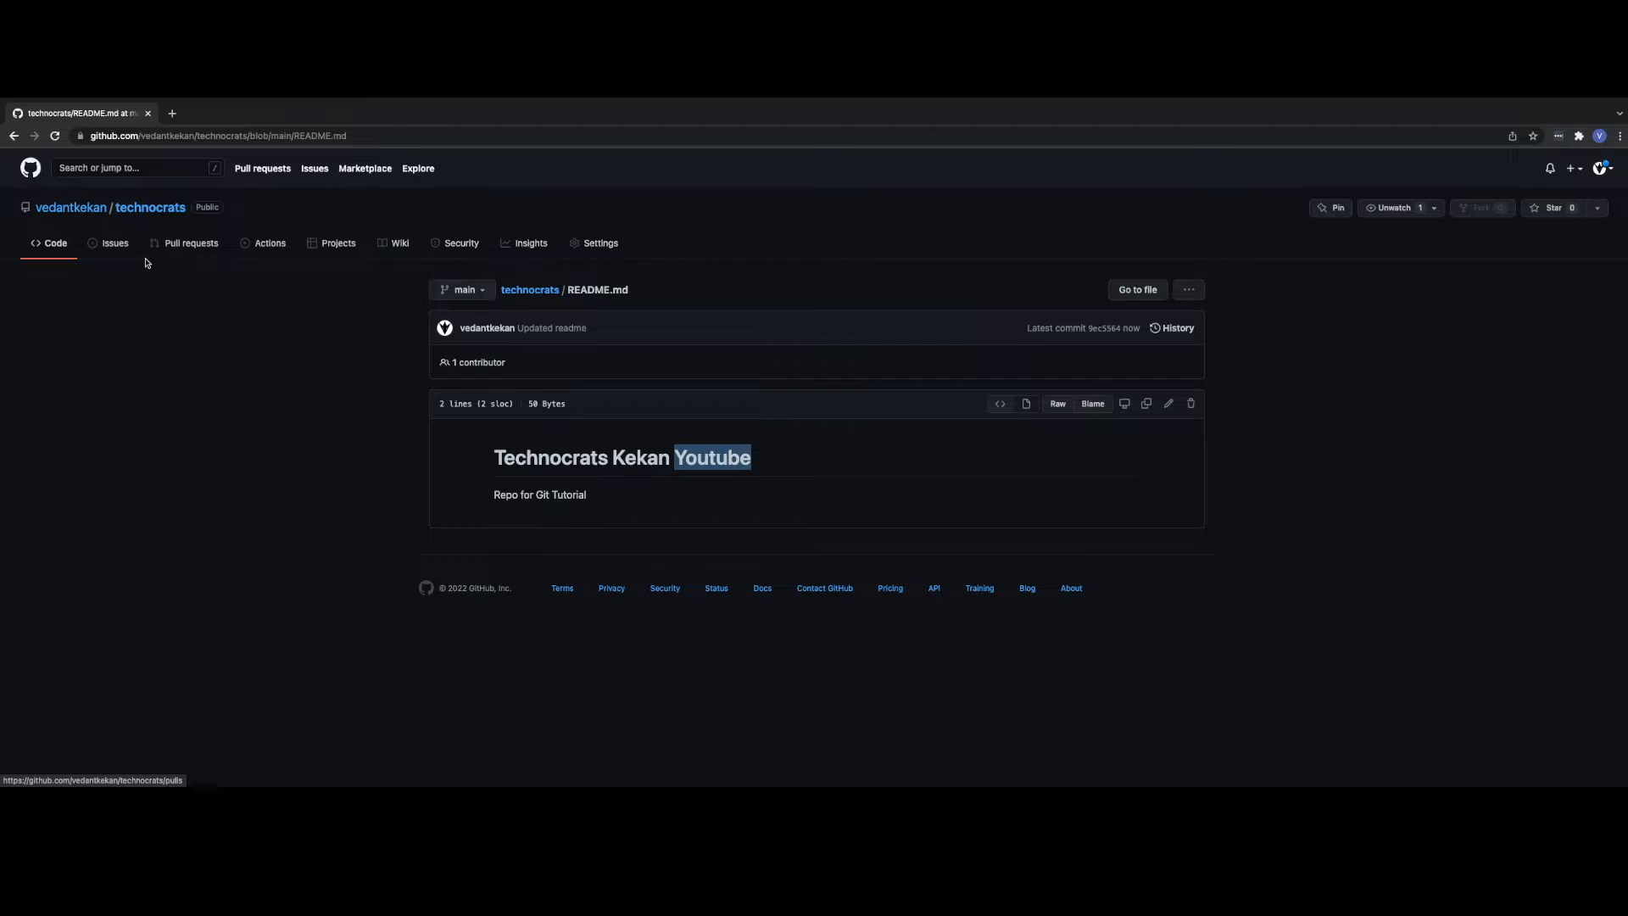
pyautogui.click(530, 290)
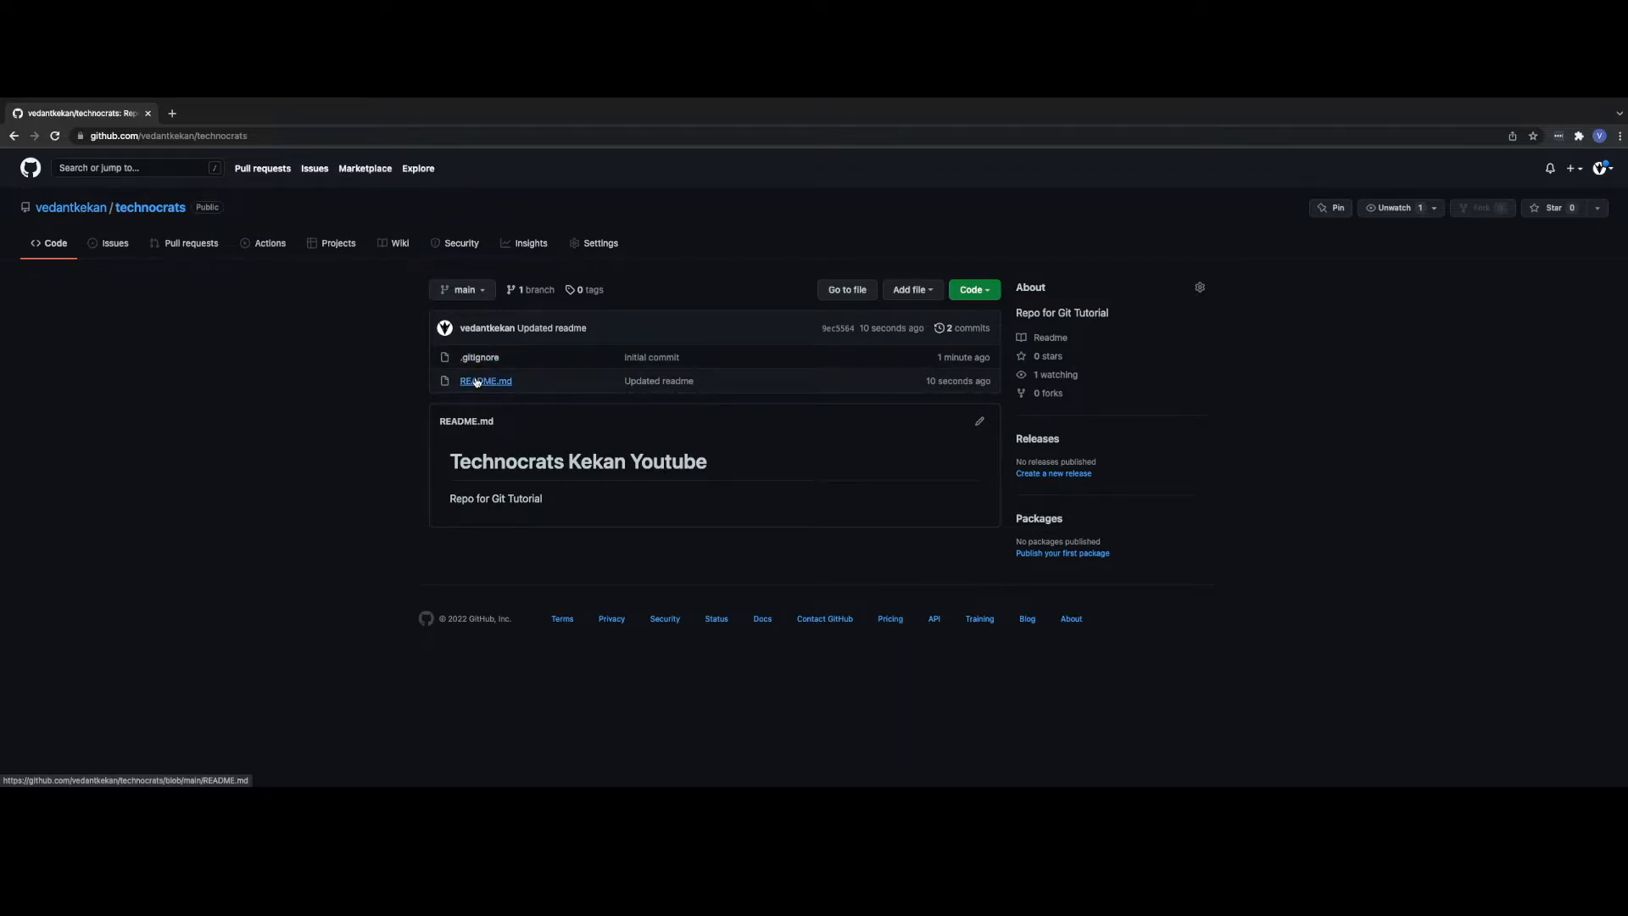
pyautogui.click(979, 286)
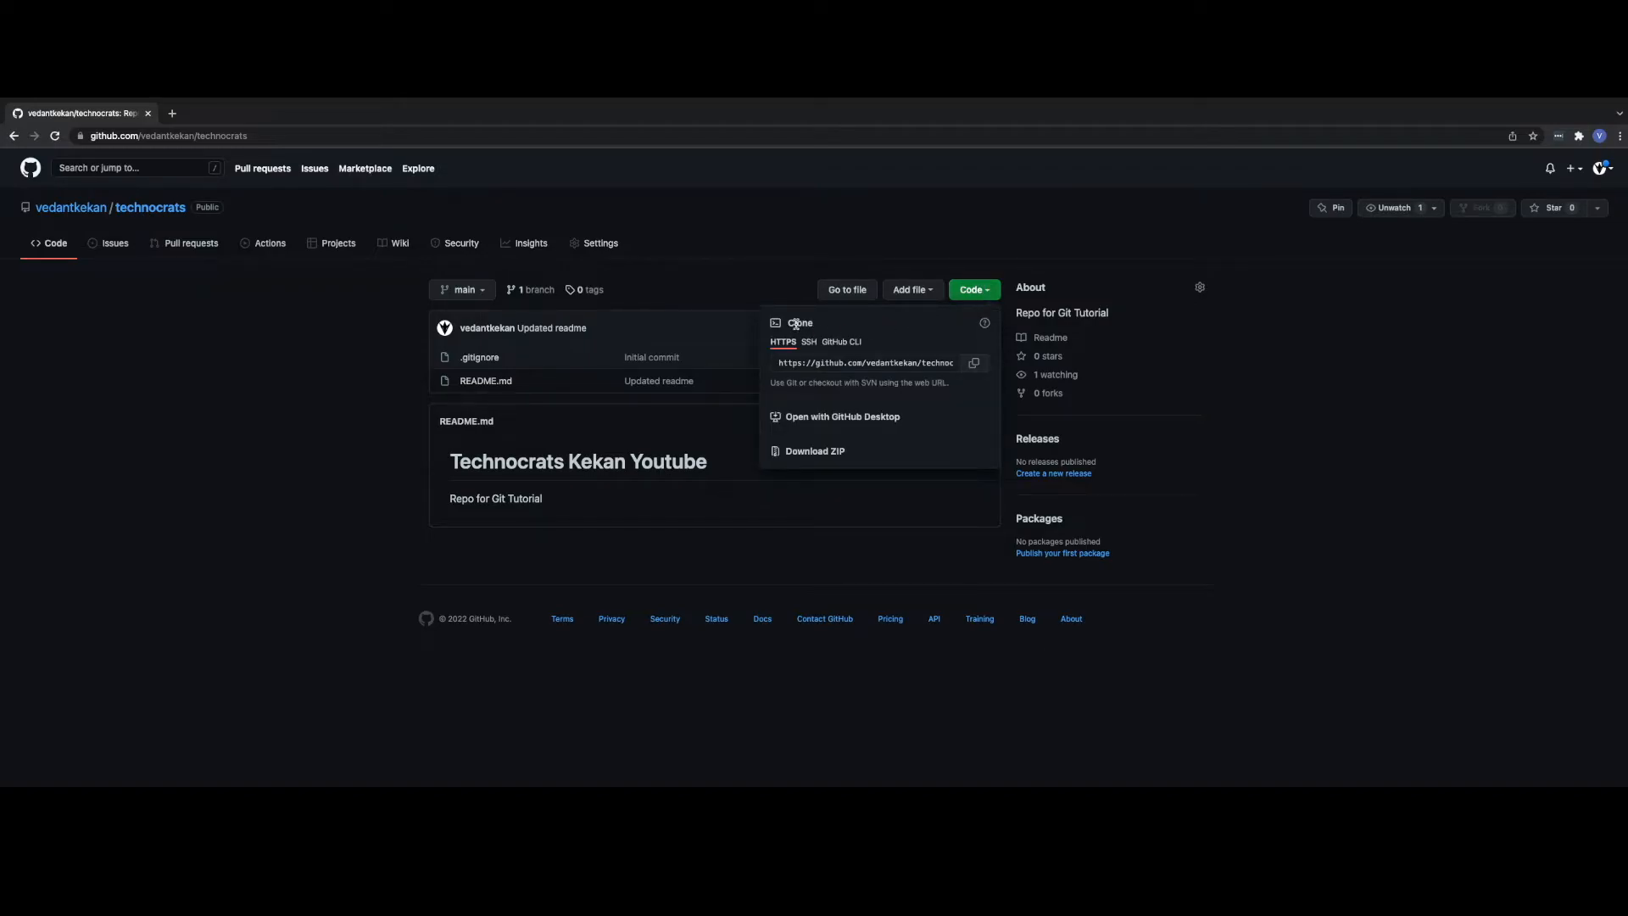
pyautogui.moveTo(787, 323); pyautogui.dragTo(823, 325)
pyautogui.click(984, 368)
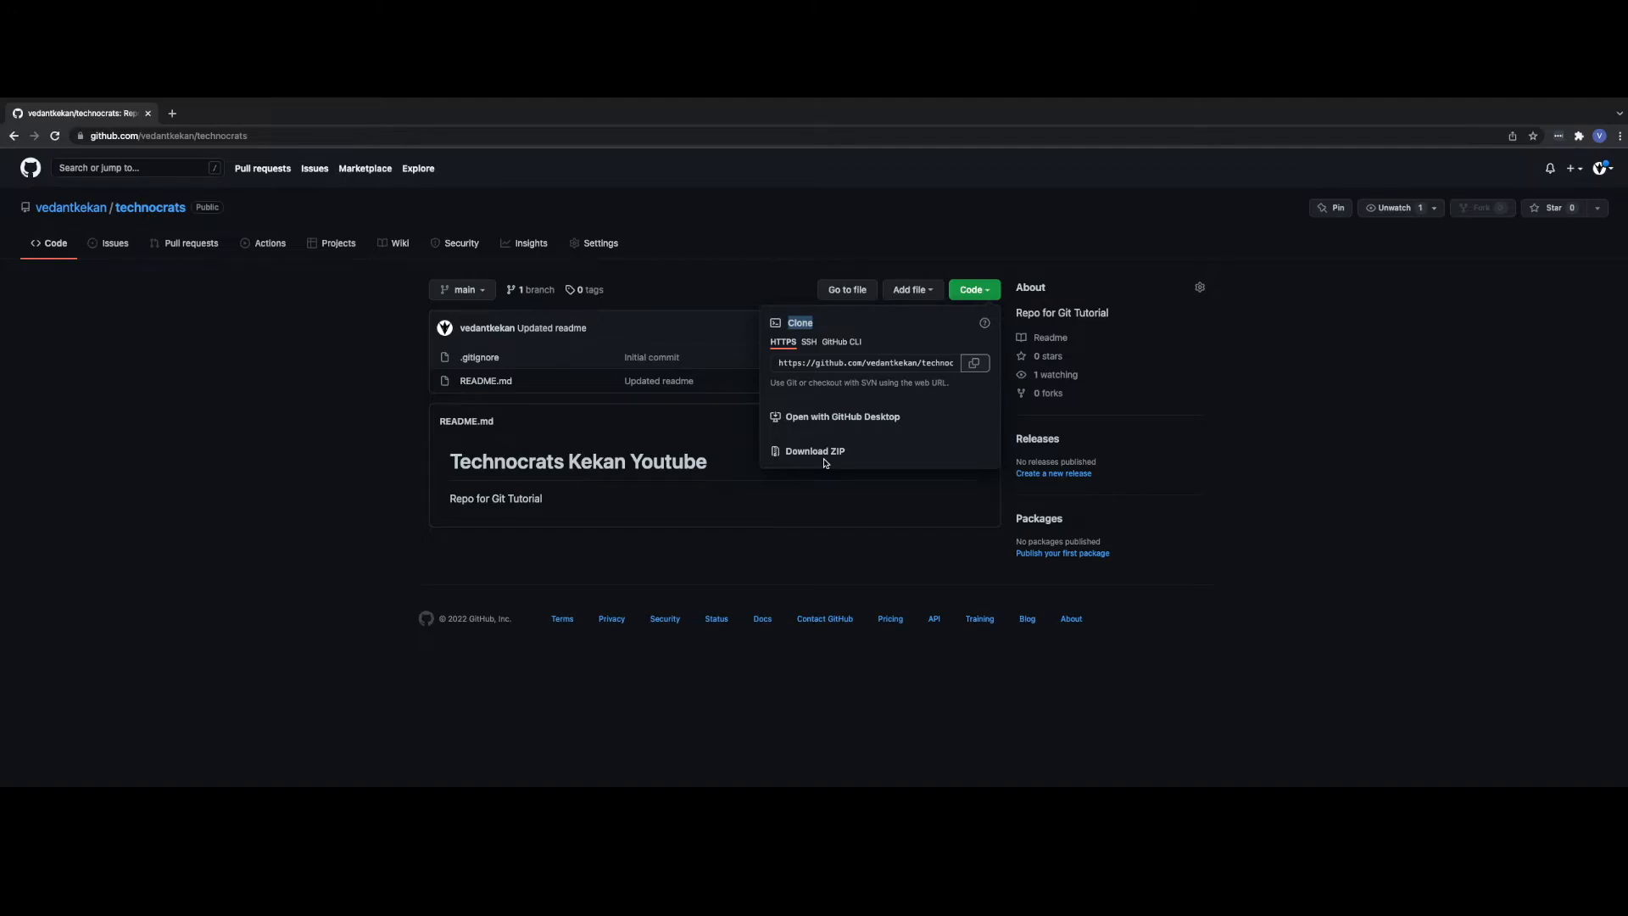
# - Switch to iTerm and clone the technocrats repository with git clone and the copied URL
pyautogui.press('super+space')
pyautogui.write('ite')
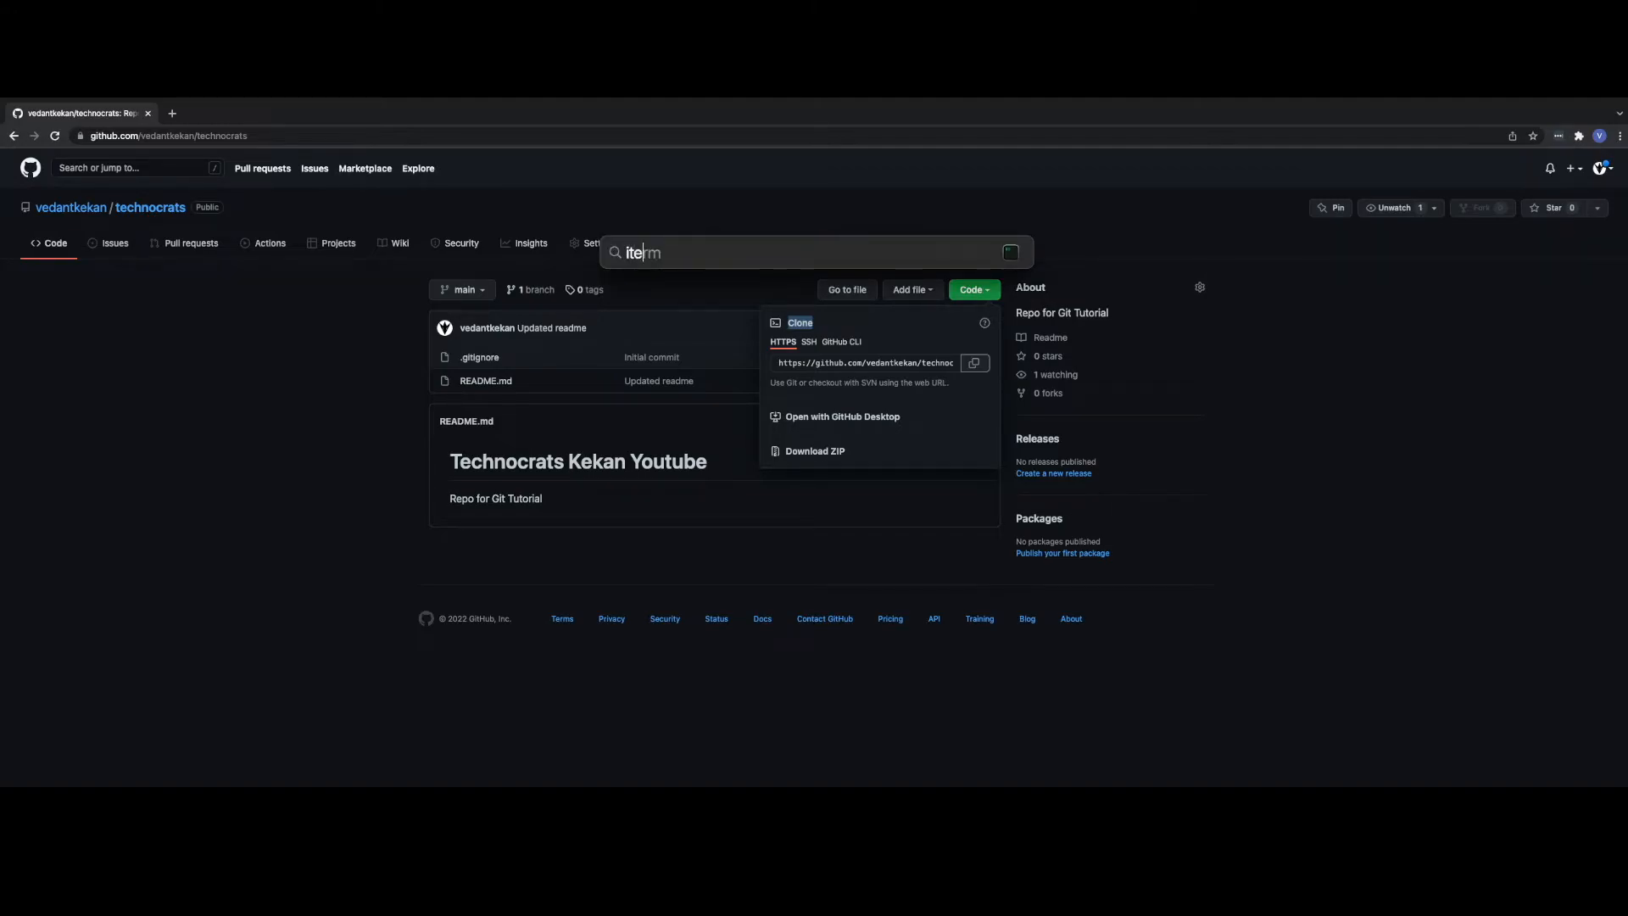
pyautogui.press('Return')
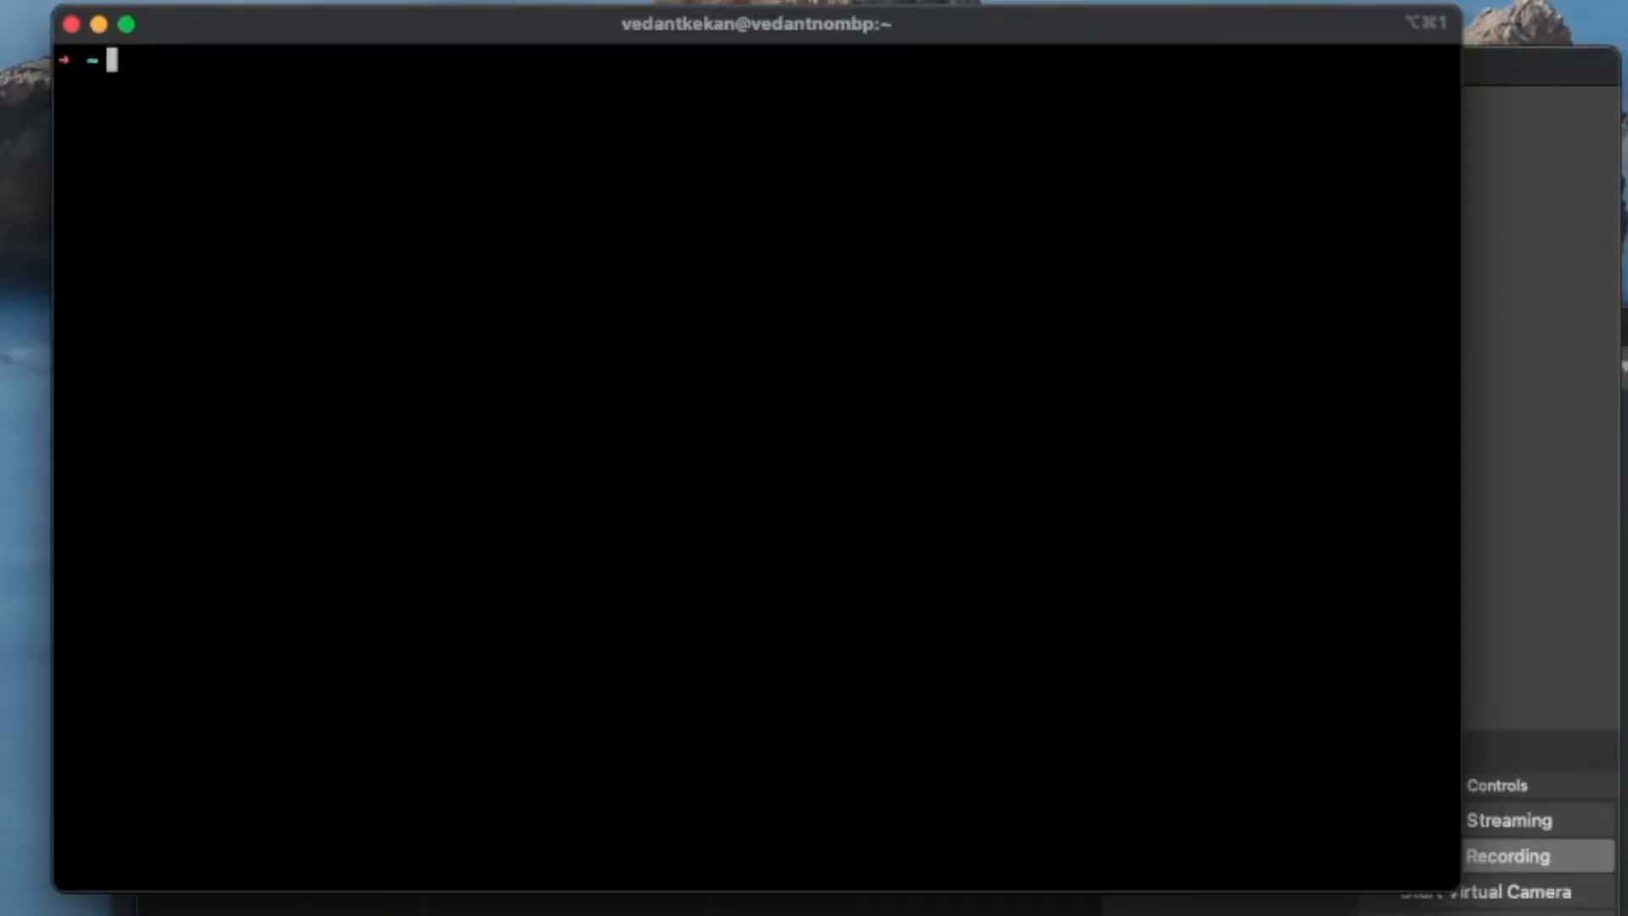
pyautogui.write('git clone')
pyautogui.press('super+v')
pyautogui.press('Return')
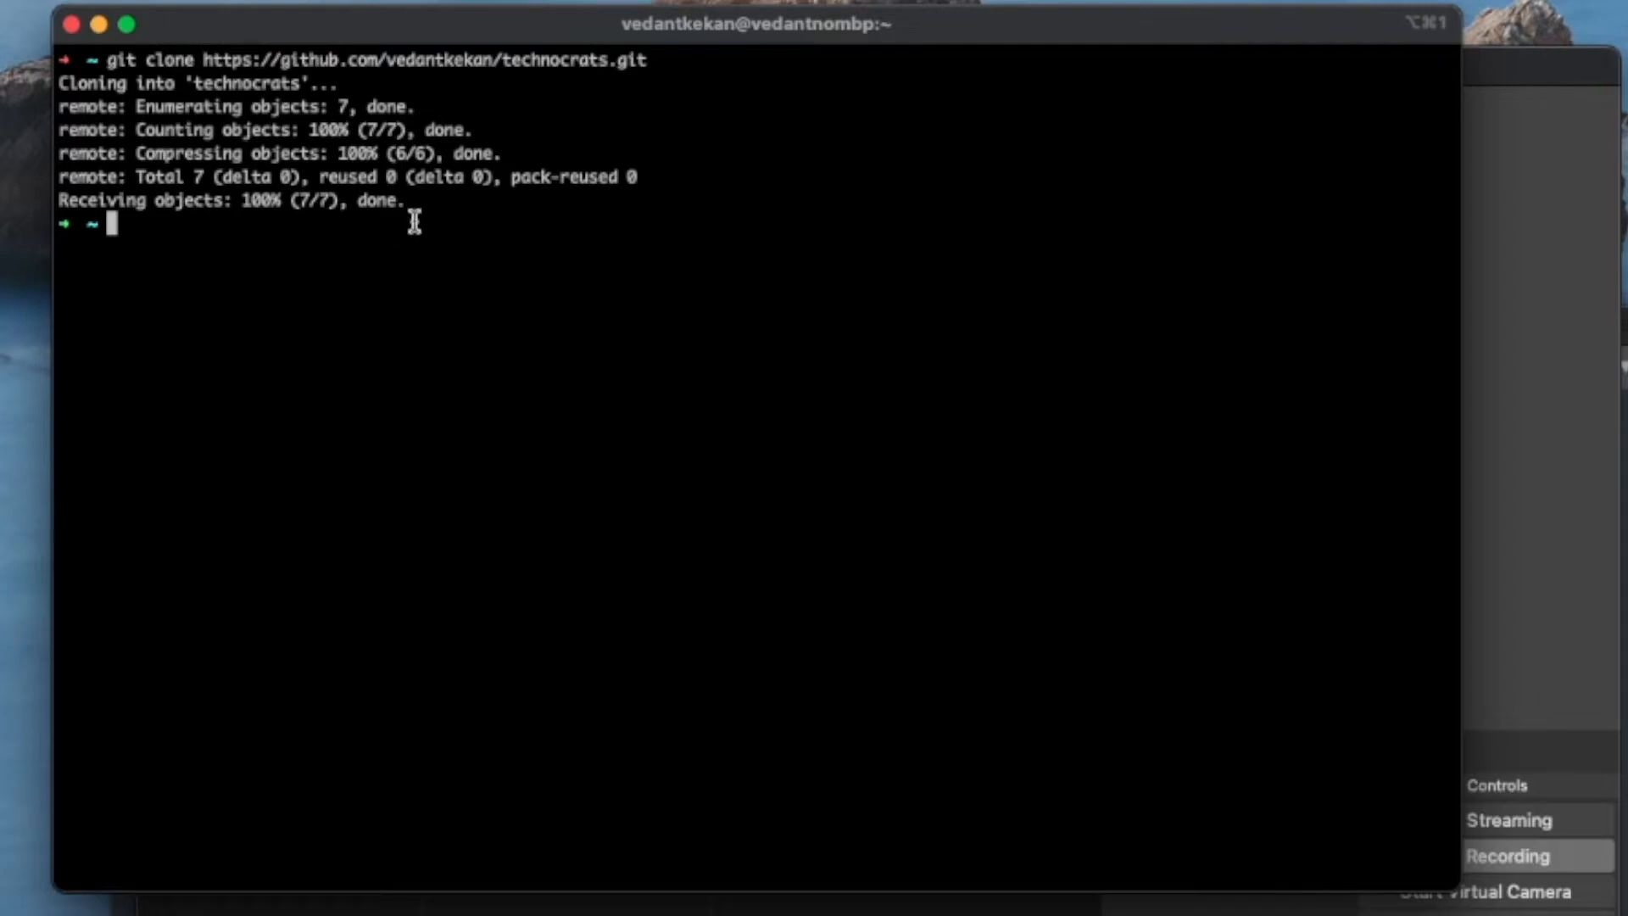
# - List the home folder's contents with ll to check for the cloned technocrats folder
pyautogui.moveTo(411, 218)
pyautogui.mouseDown()
pyautogui.moveTo(255, 127)
pyautogui.moveTo(72, 77)
pyautogui.mouseUp()
pyautogui.press('Return')
pyautogui.write('ll')
pyautogui.press('Return')
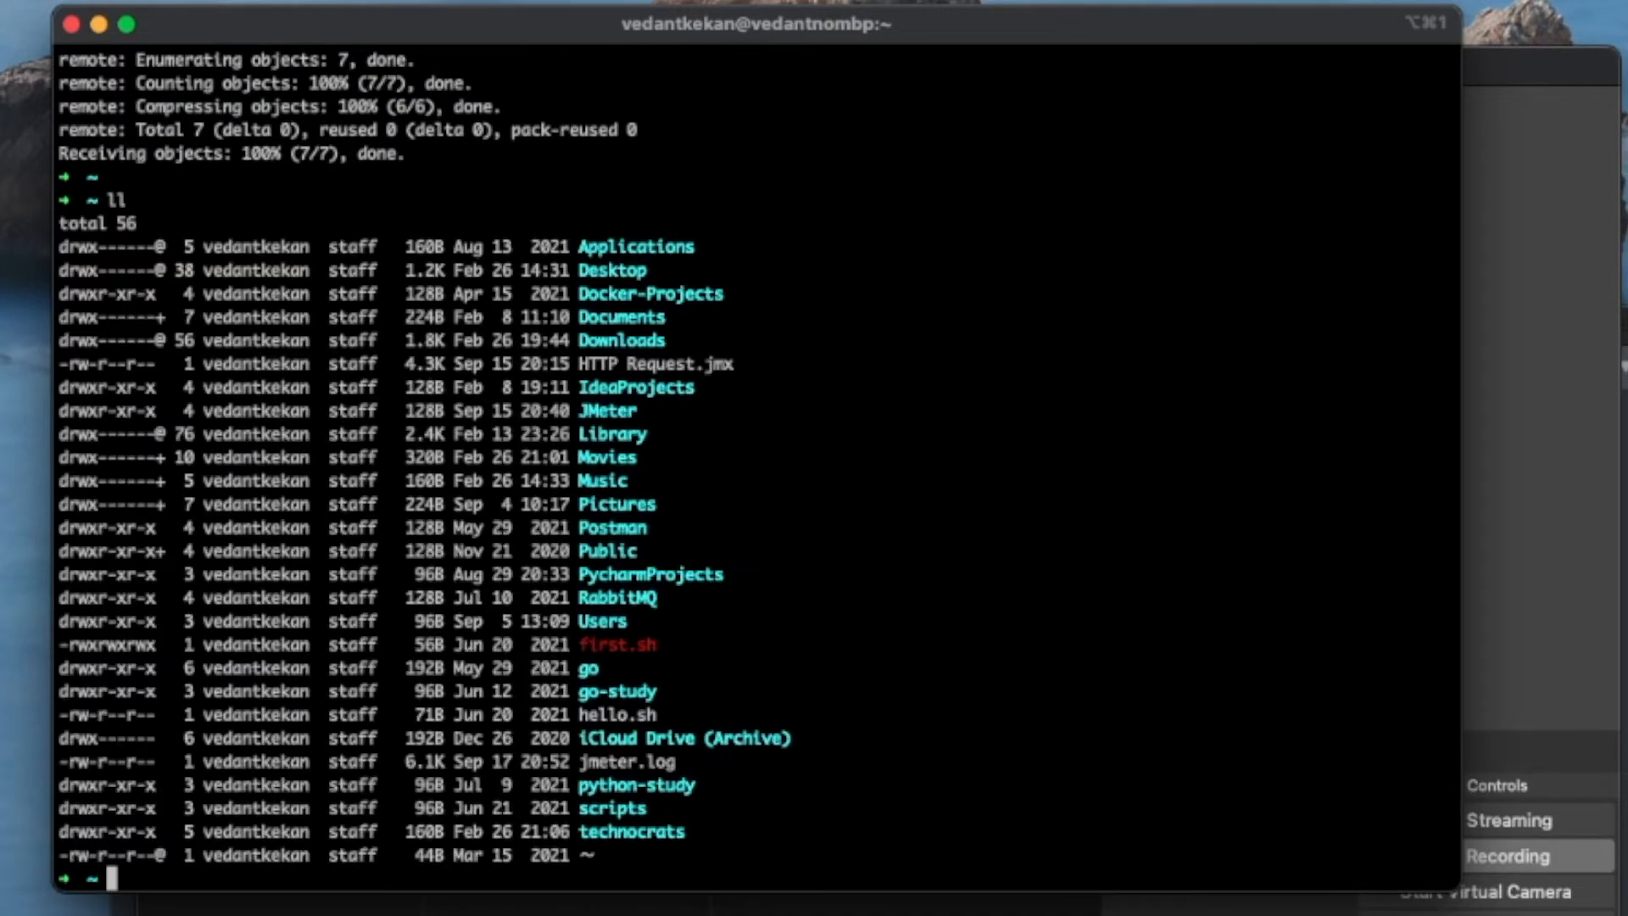
pyautogui.doubleClick(635, 834)
# - Change into the technocrats folder and list its contents with ll
pyautogui.write('cd tec')
pyautogui.press('Tab')
pyautogui.press('Return')
pyautogui.write('ll')
pyautogui.press('Return')
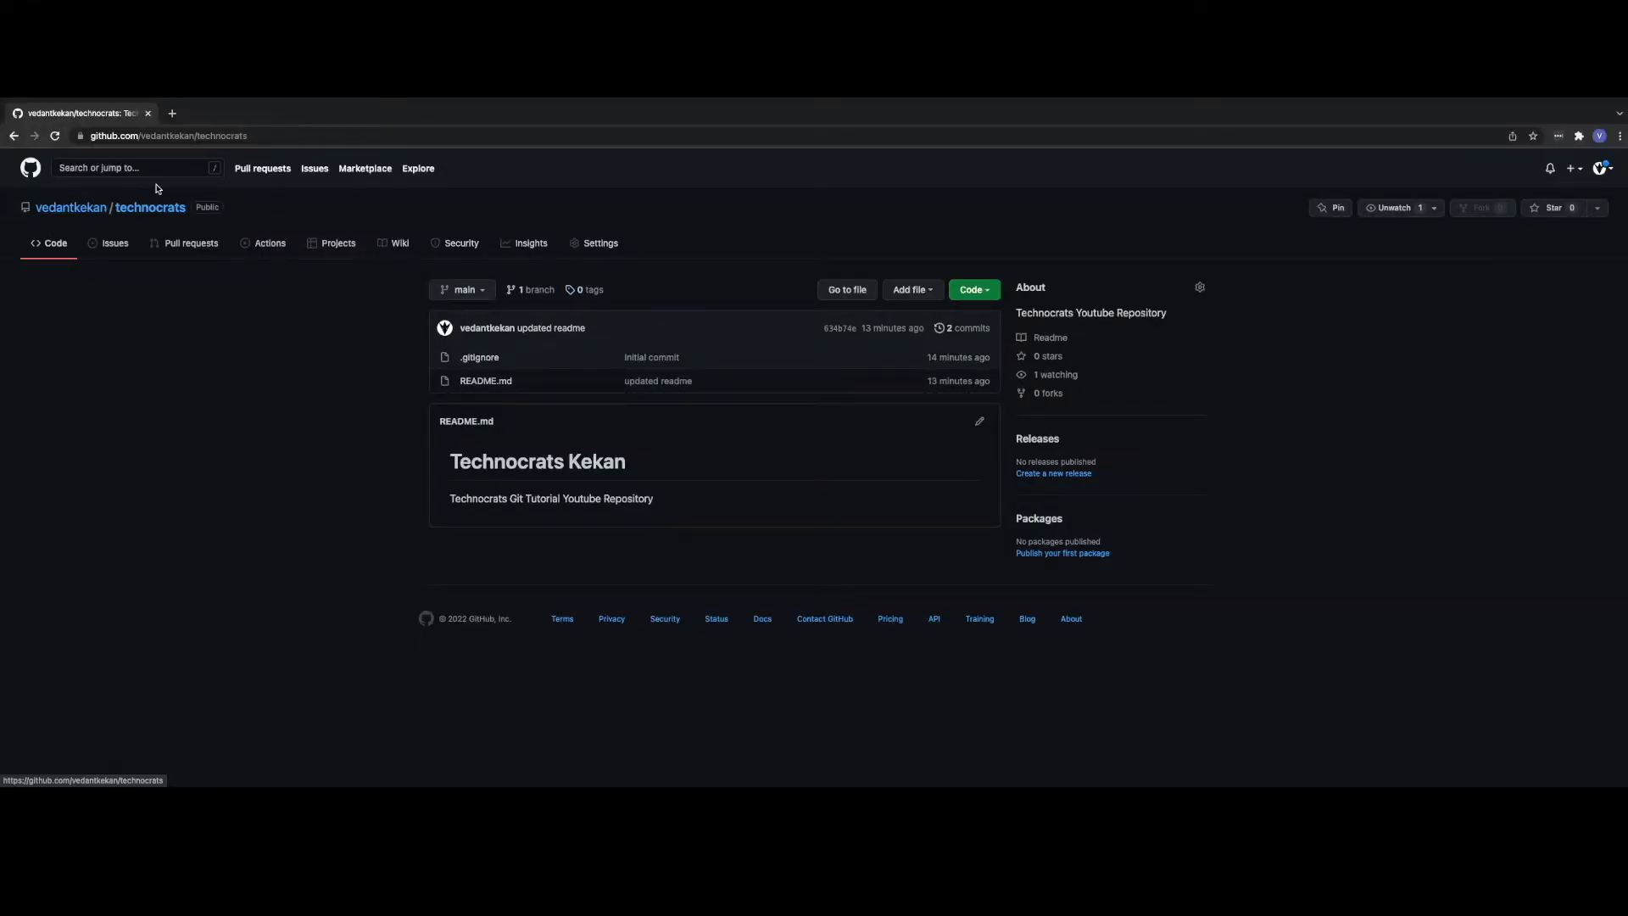
# - Switch back to the browser and open the technocrats repository's general settings at the Danger Zone section
pyautogui.click(215, 135)
pyautogui.doubleClick(229, 136)
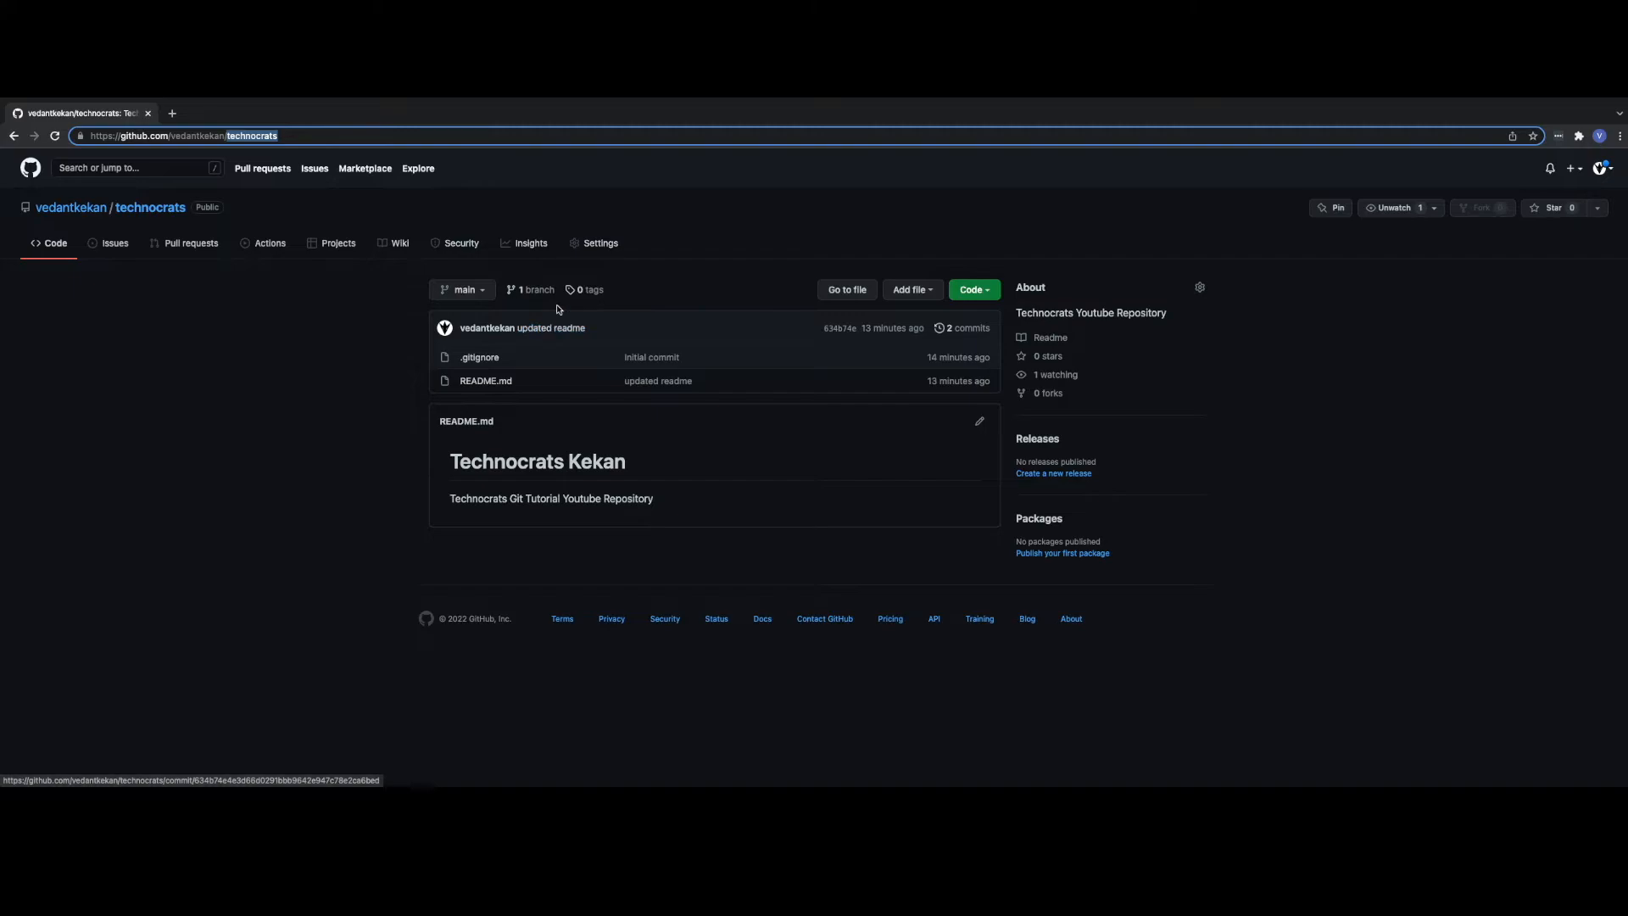
pyautogui.click(597, 246)
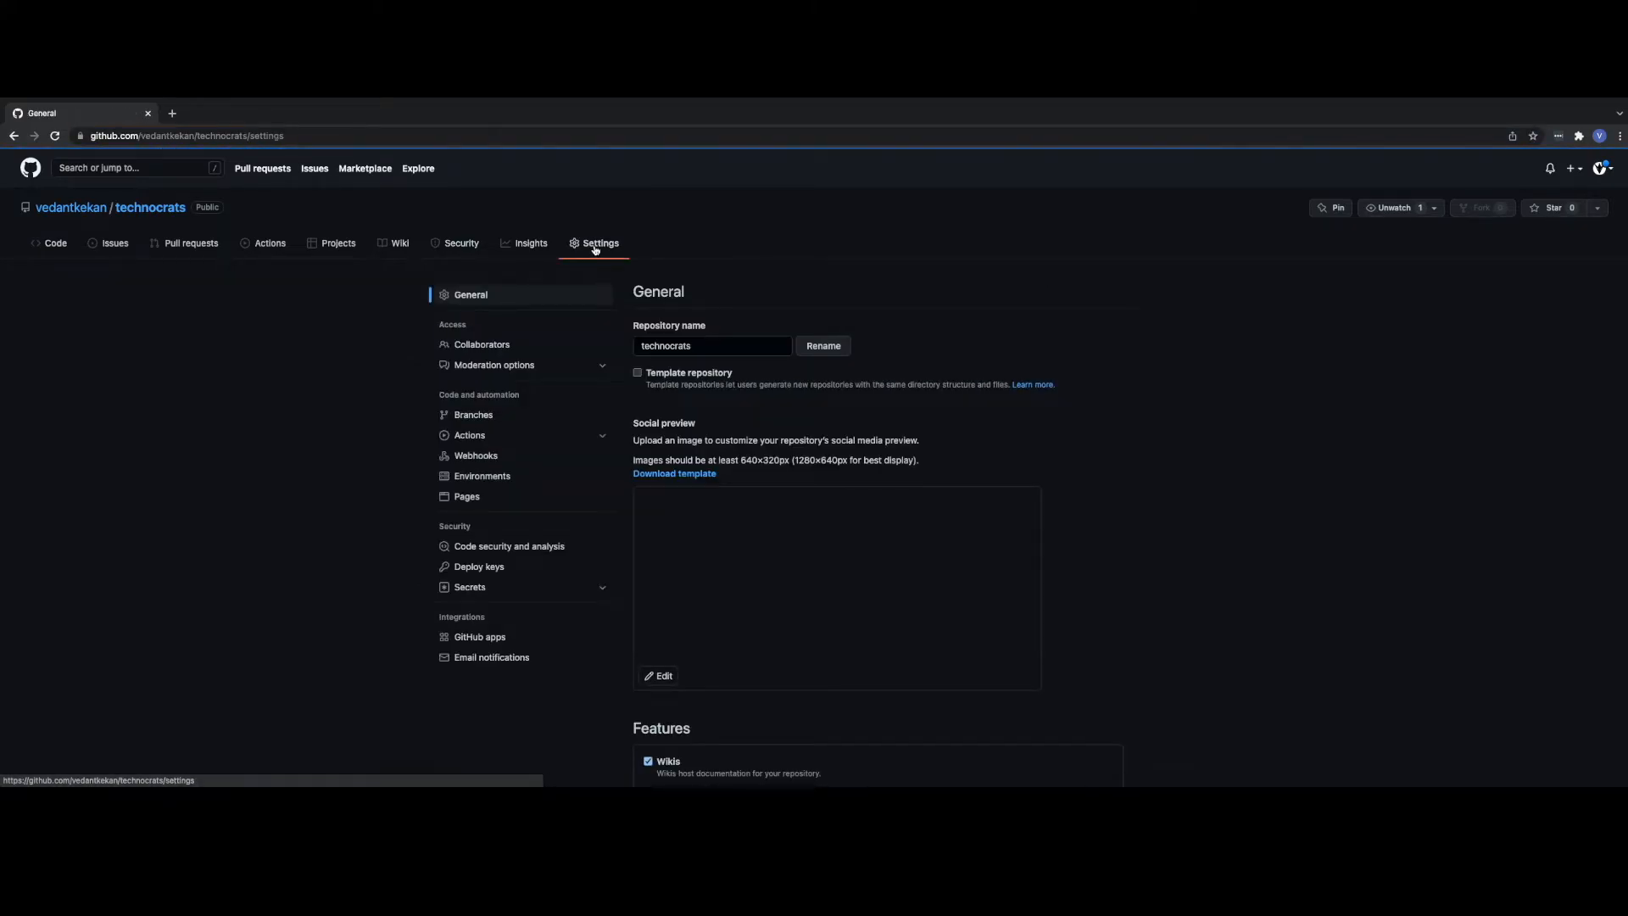
pyautogui.click(466, 300)
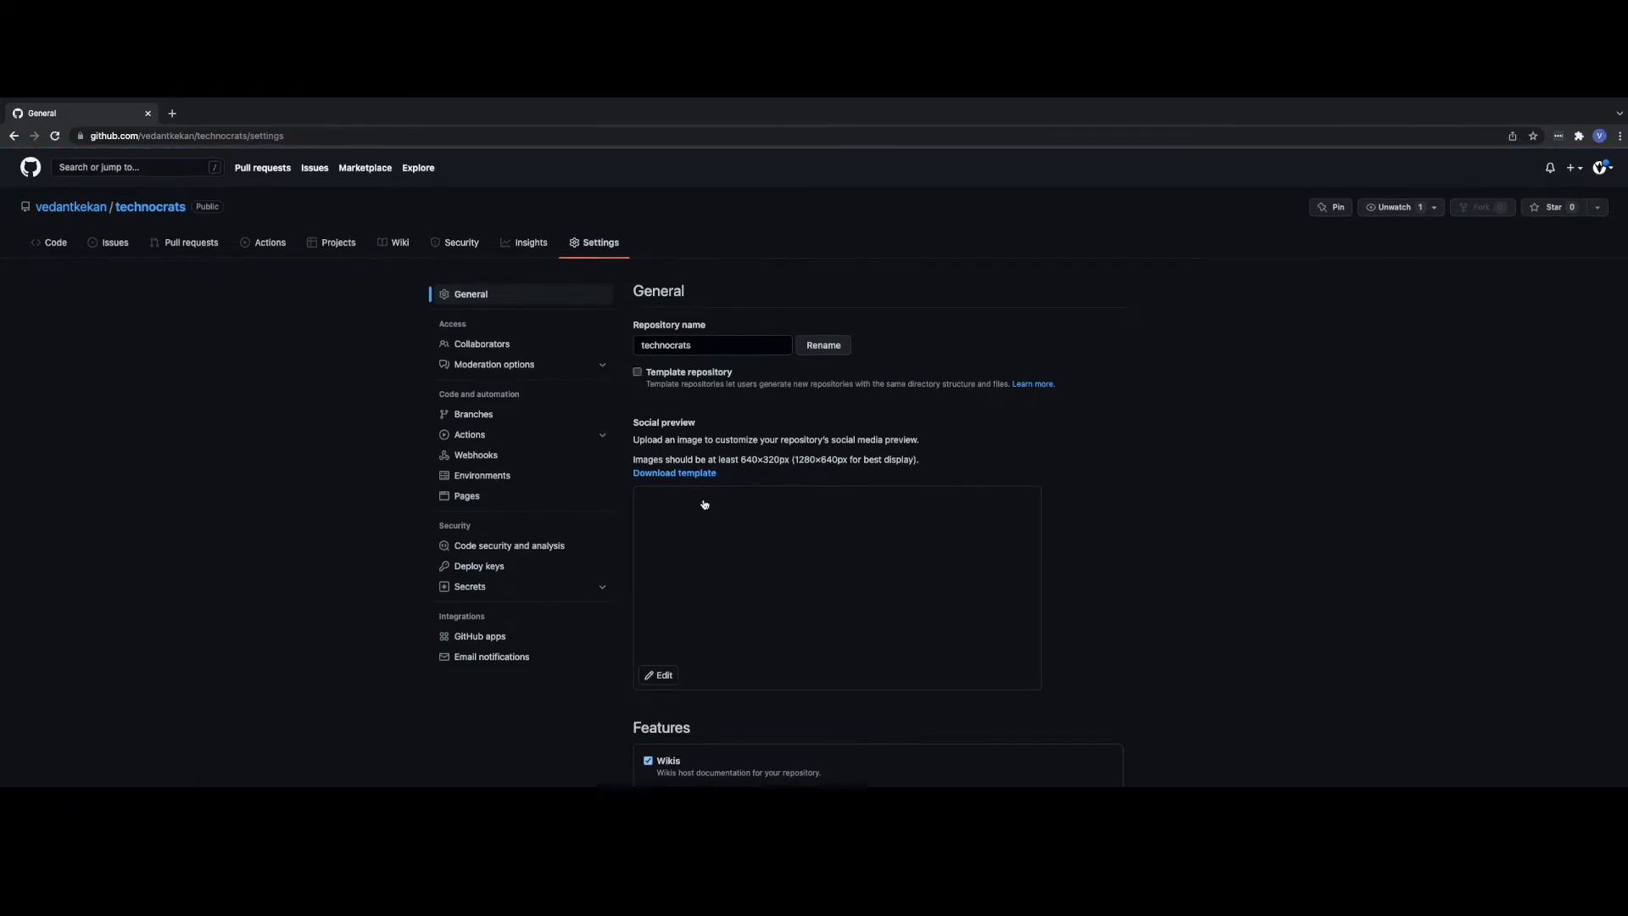
pyautogui.scroll(-20, 704, 503)
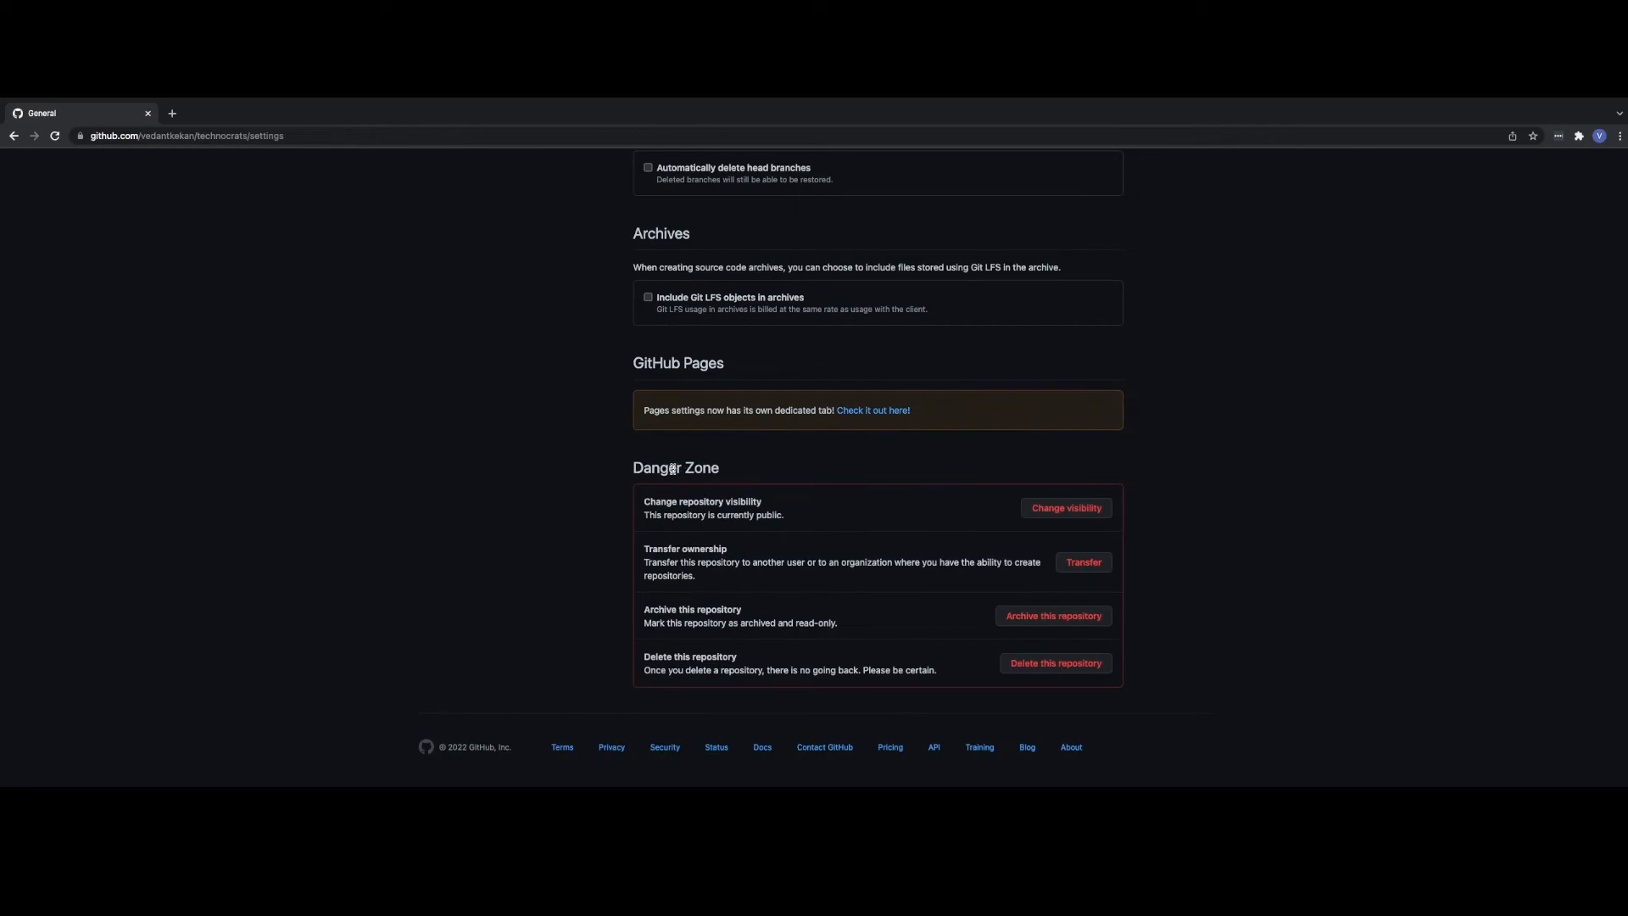
pyautogui.moveTo(626, 468); pyautogui.dragTo(738, 475)
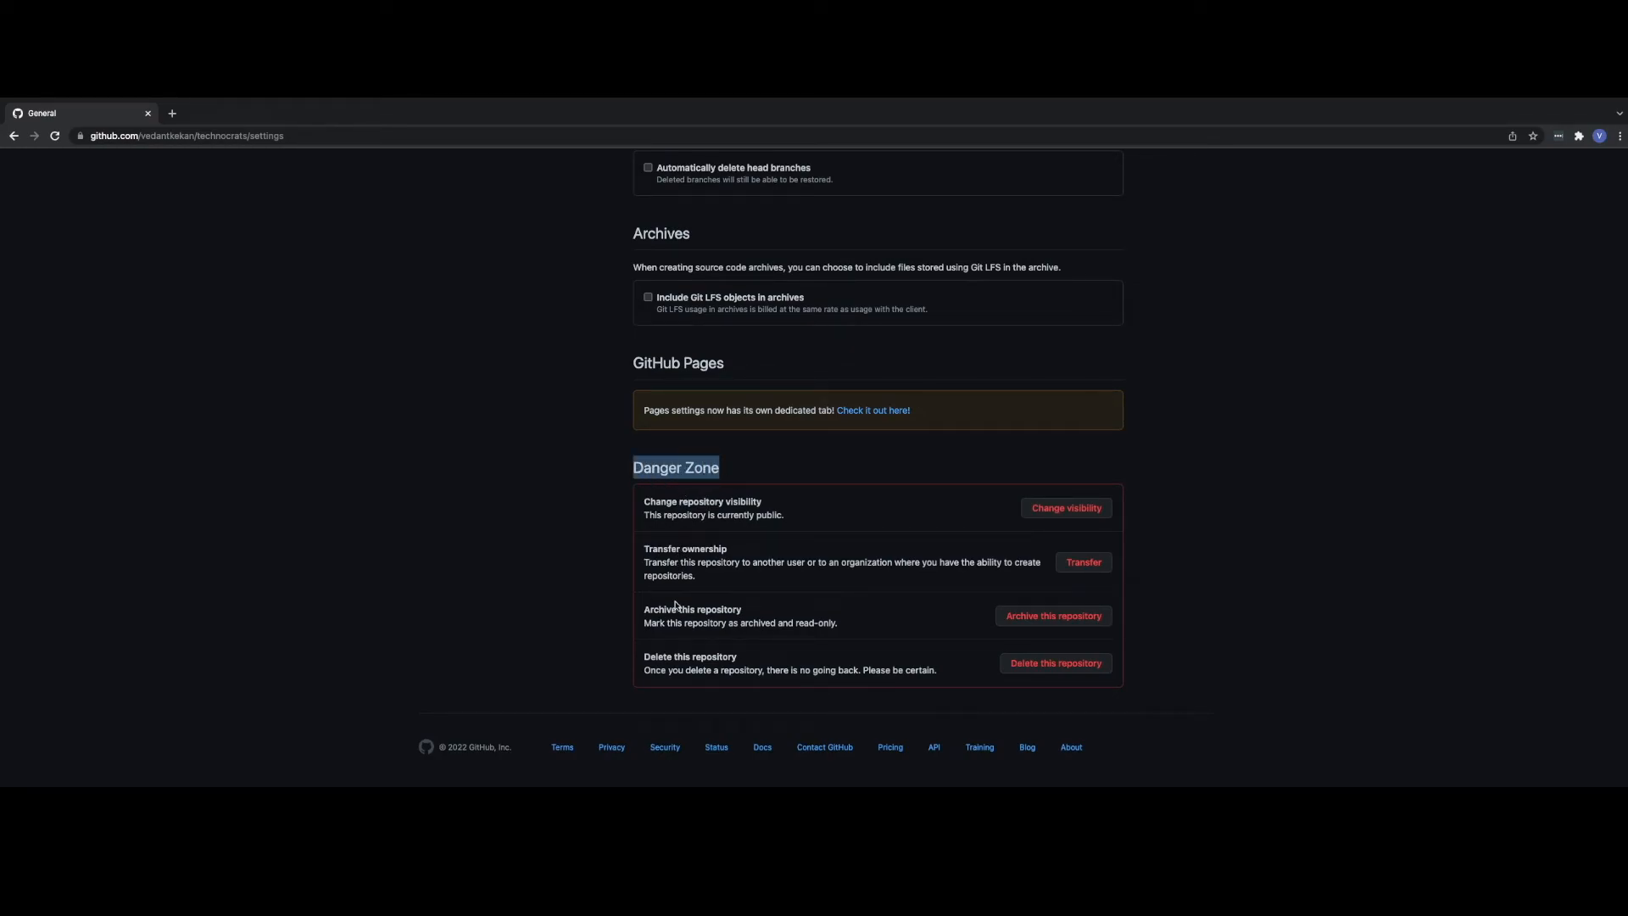
# - Read the deletion notice in the Danger Zone and start deleting the technocrats repository
pyautogui.click(648, 660)
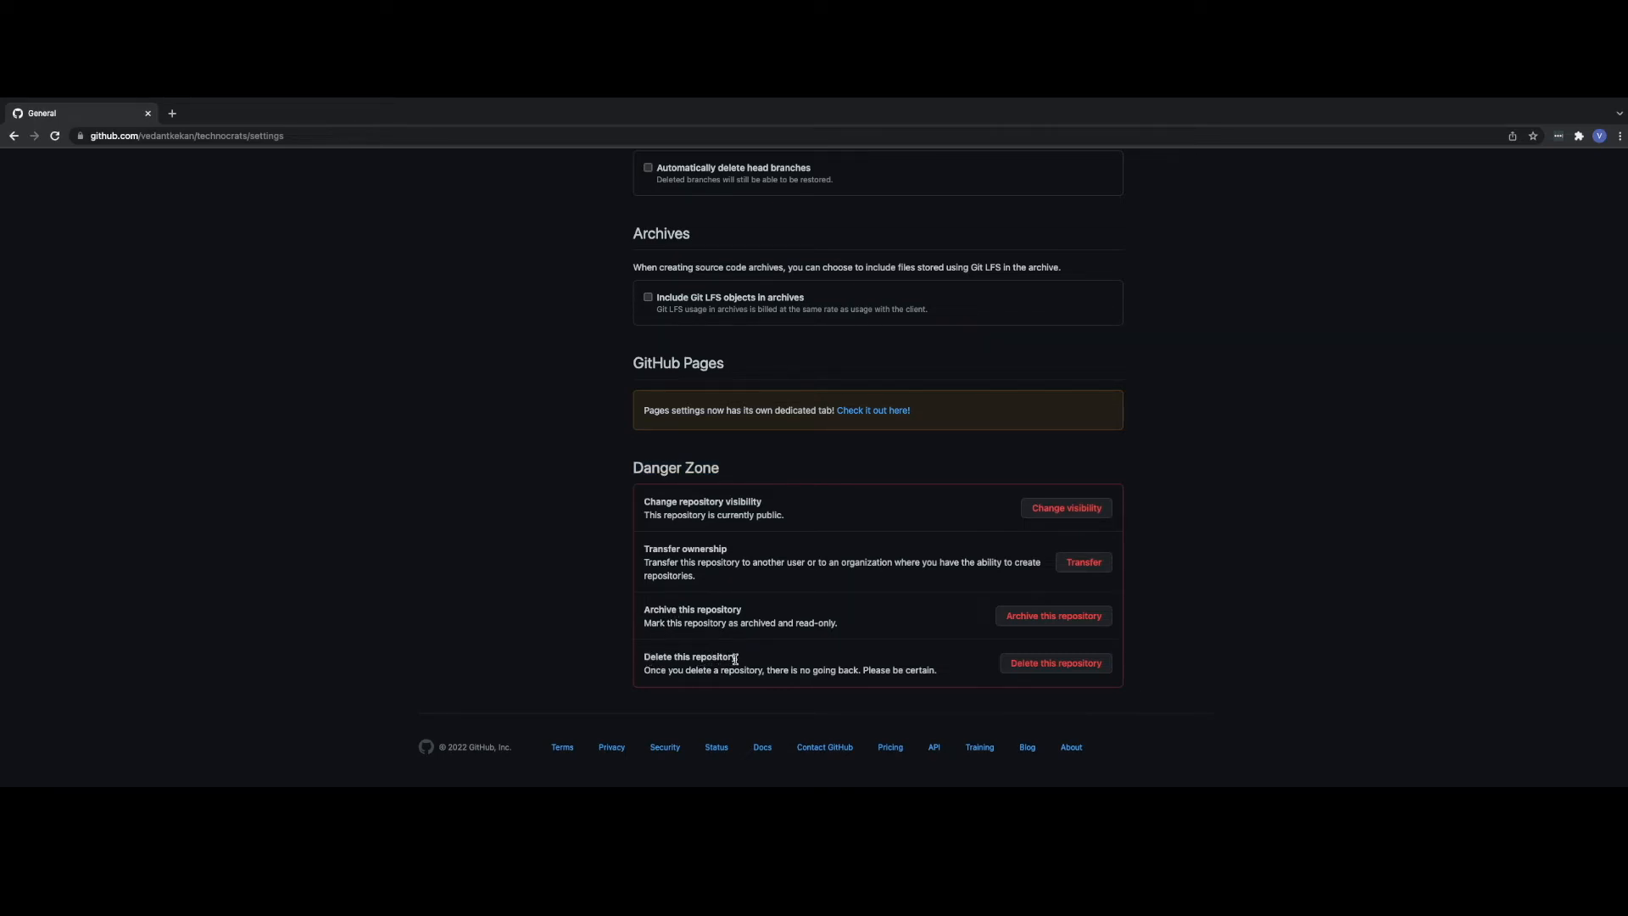
pyautogui.moveTo(643, 670); pyautogui.dragTo(937, 683)
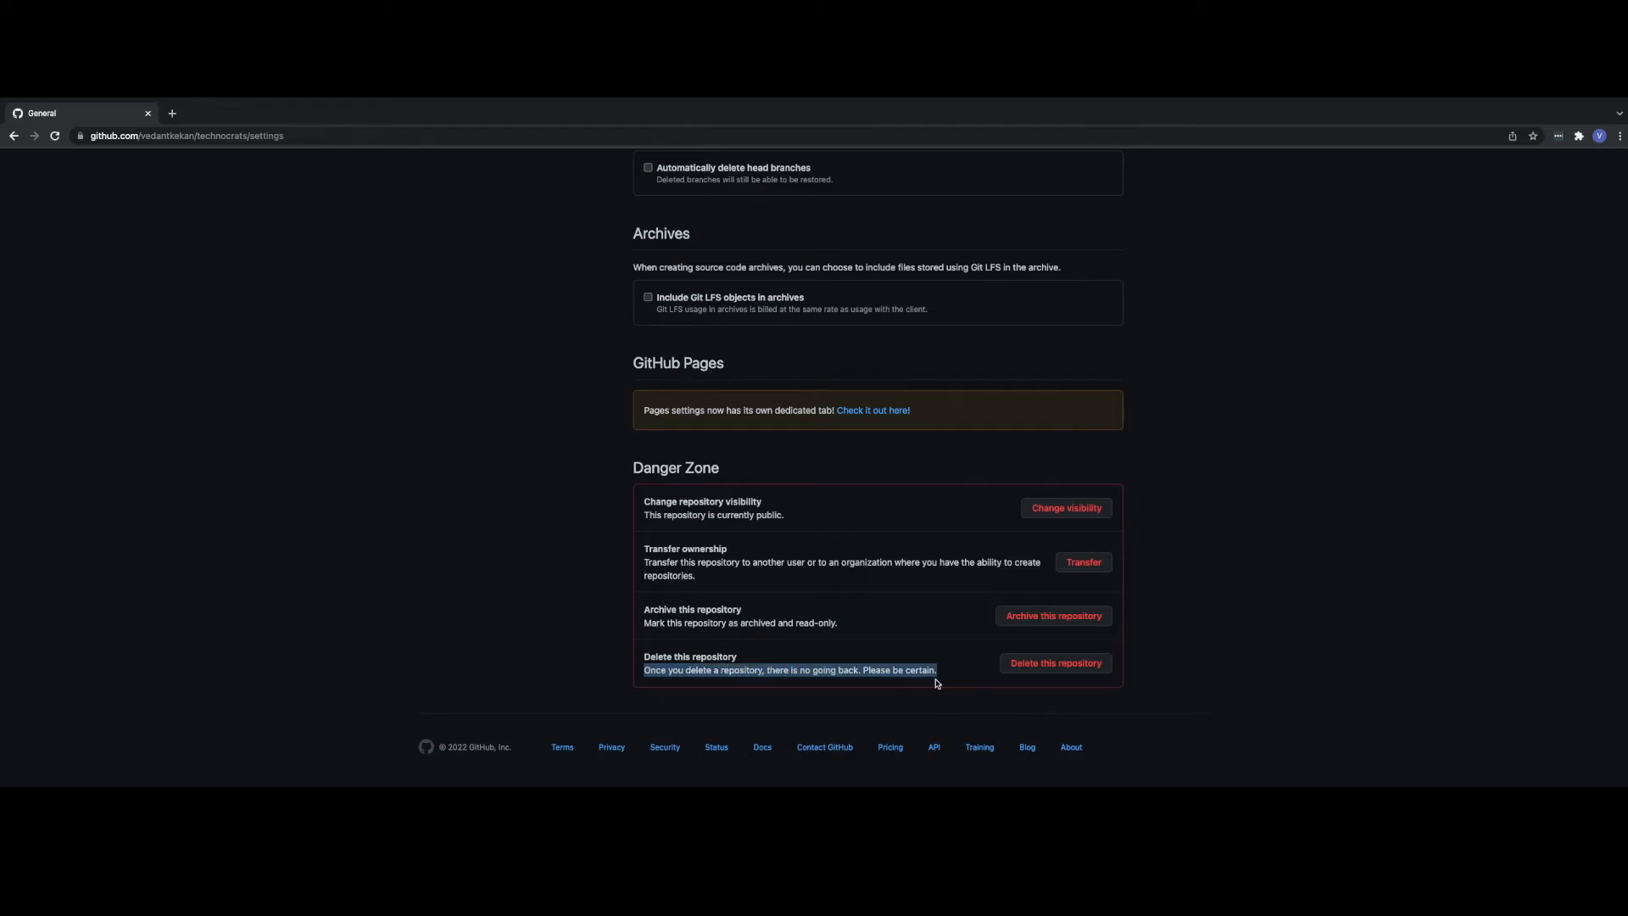
pyautogui.click(1028, 674)
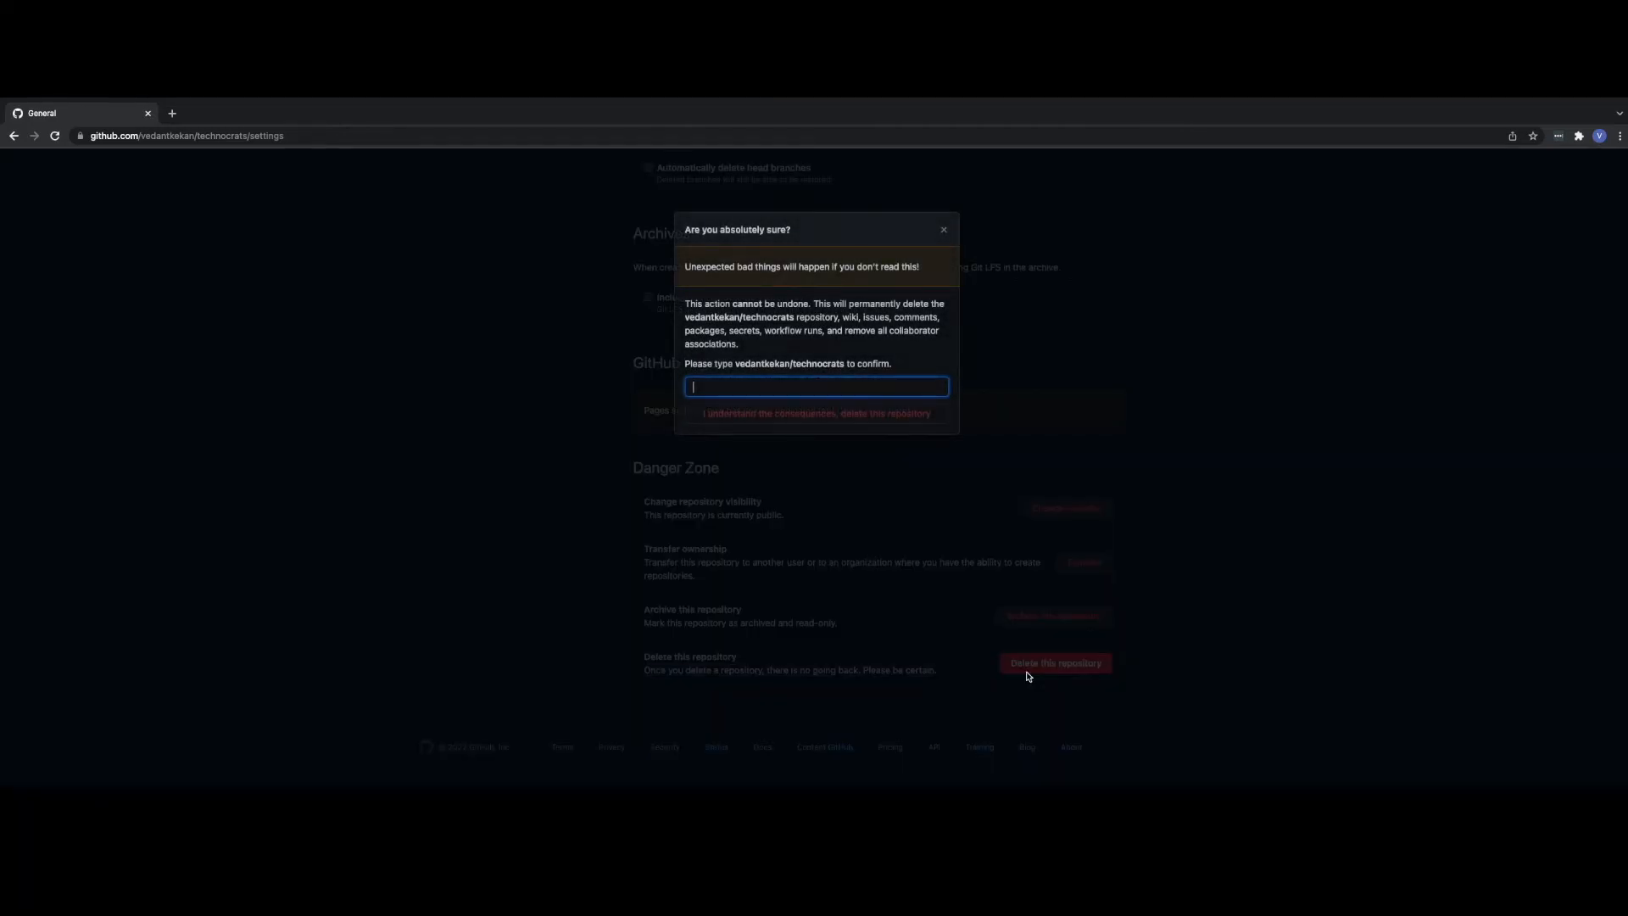
# - Read through the deletion dialog's warning, the list of what gets permanently removed, and the confirmation instruction
pyautogui.moveTo(685, 229); pyautogui.dragTo(796, 232)
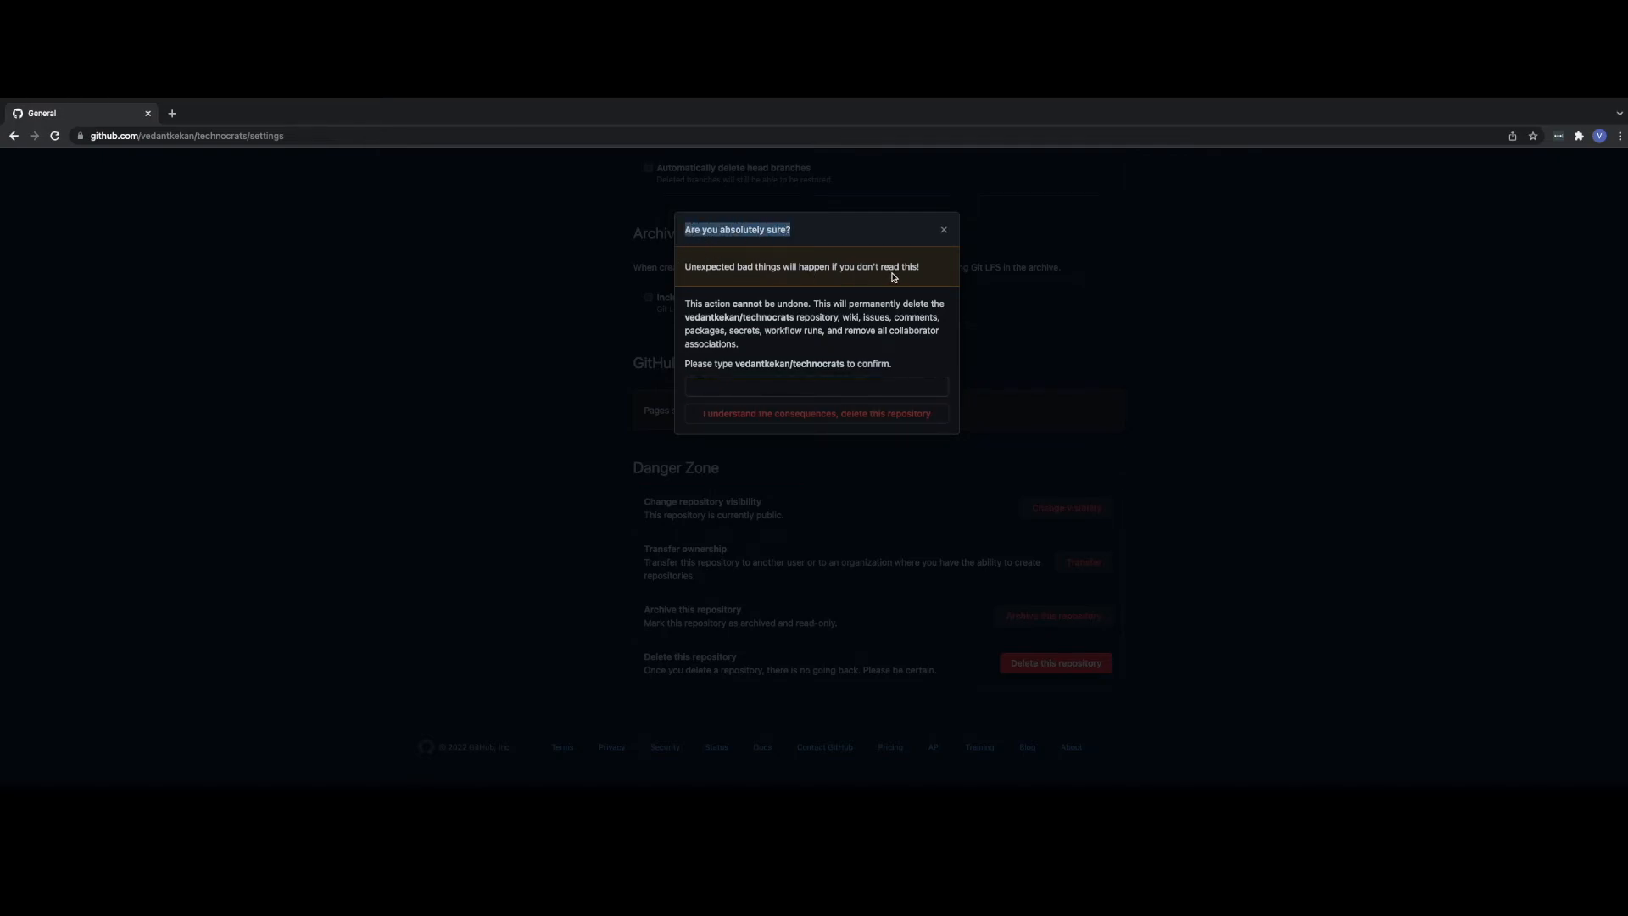
pyautogui.moveTo(685, 303); pyautogui.dragTo(809, 308)
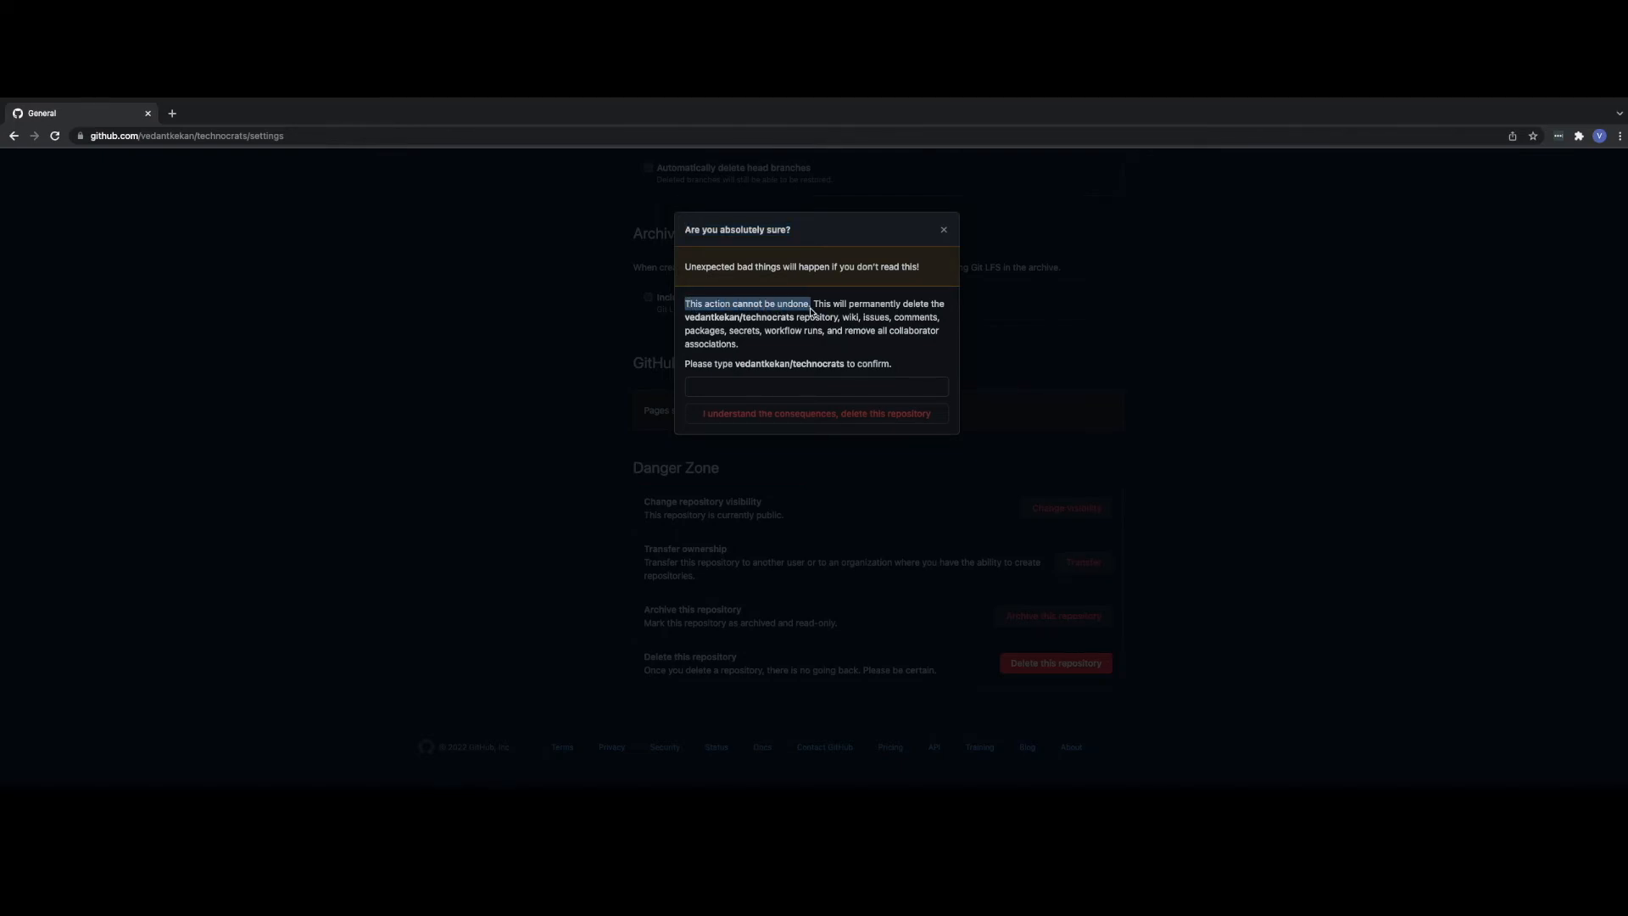
pyautogui.click(818, 307)
pyautogui.moveTo(815, 303); pyautogui.dragTo(837, 317)
pyautogui.moveTo(844, 319); pyautogui.dragTo(746, 342)
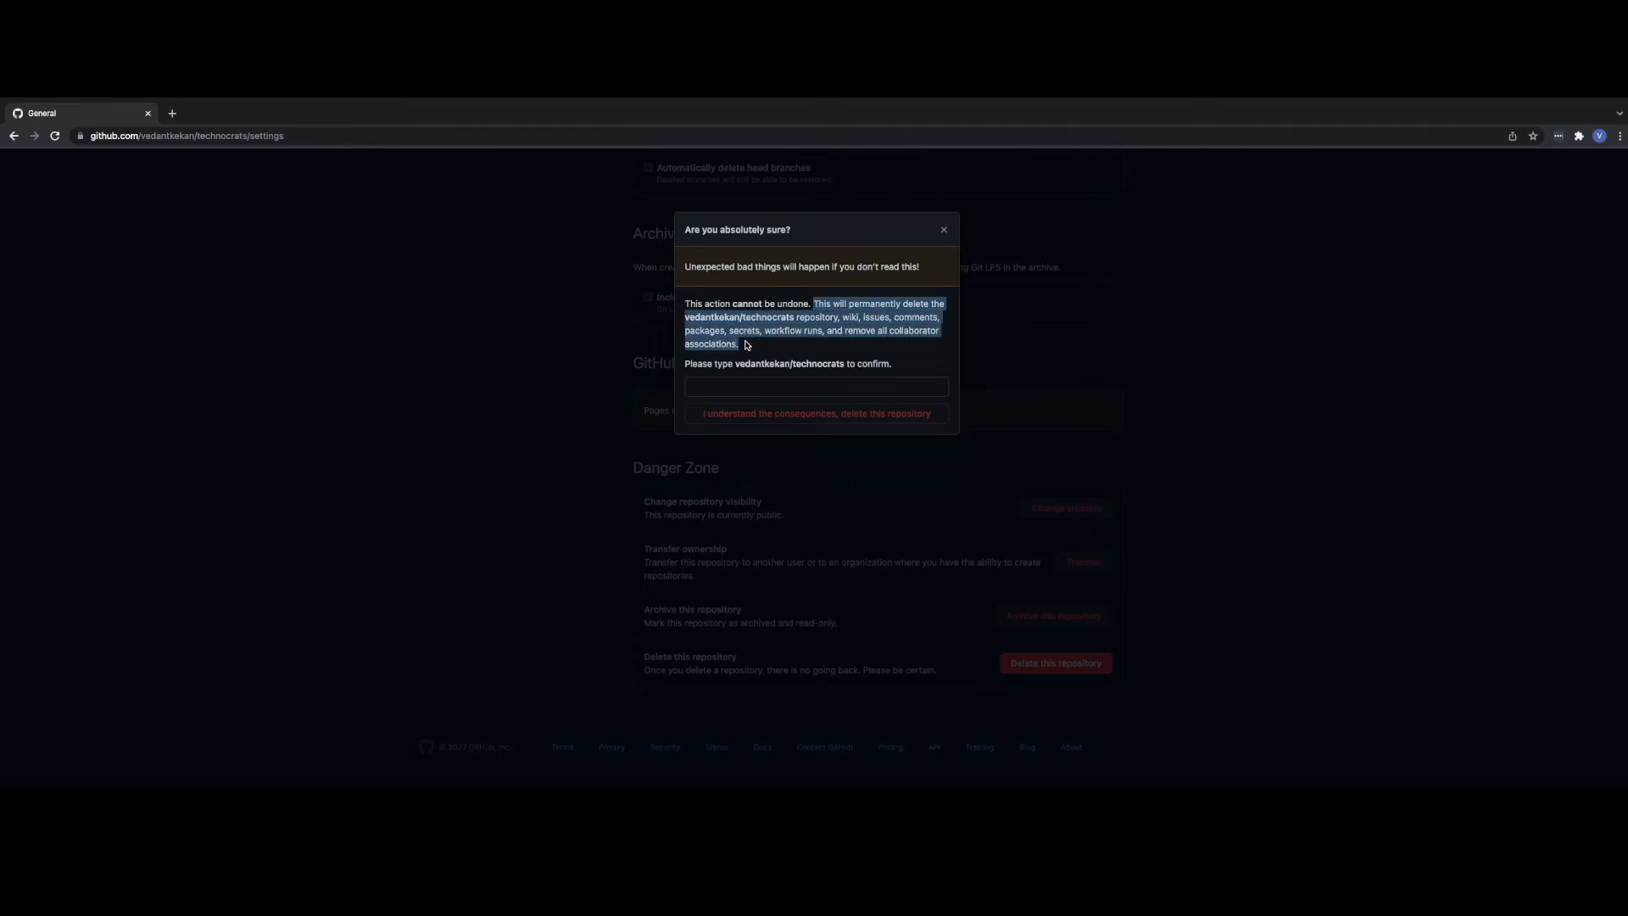
pyautogui.moveTo(685, 363); pyautogui.dragTo(886, 371)
pyautogui.click(894, 370)
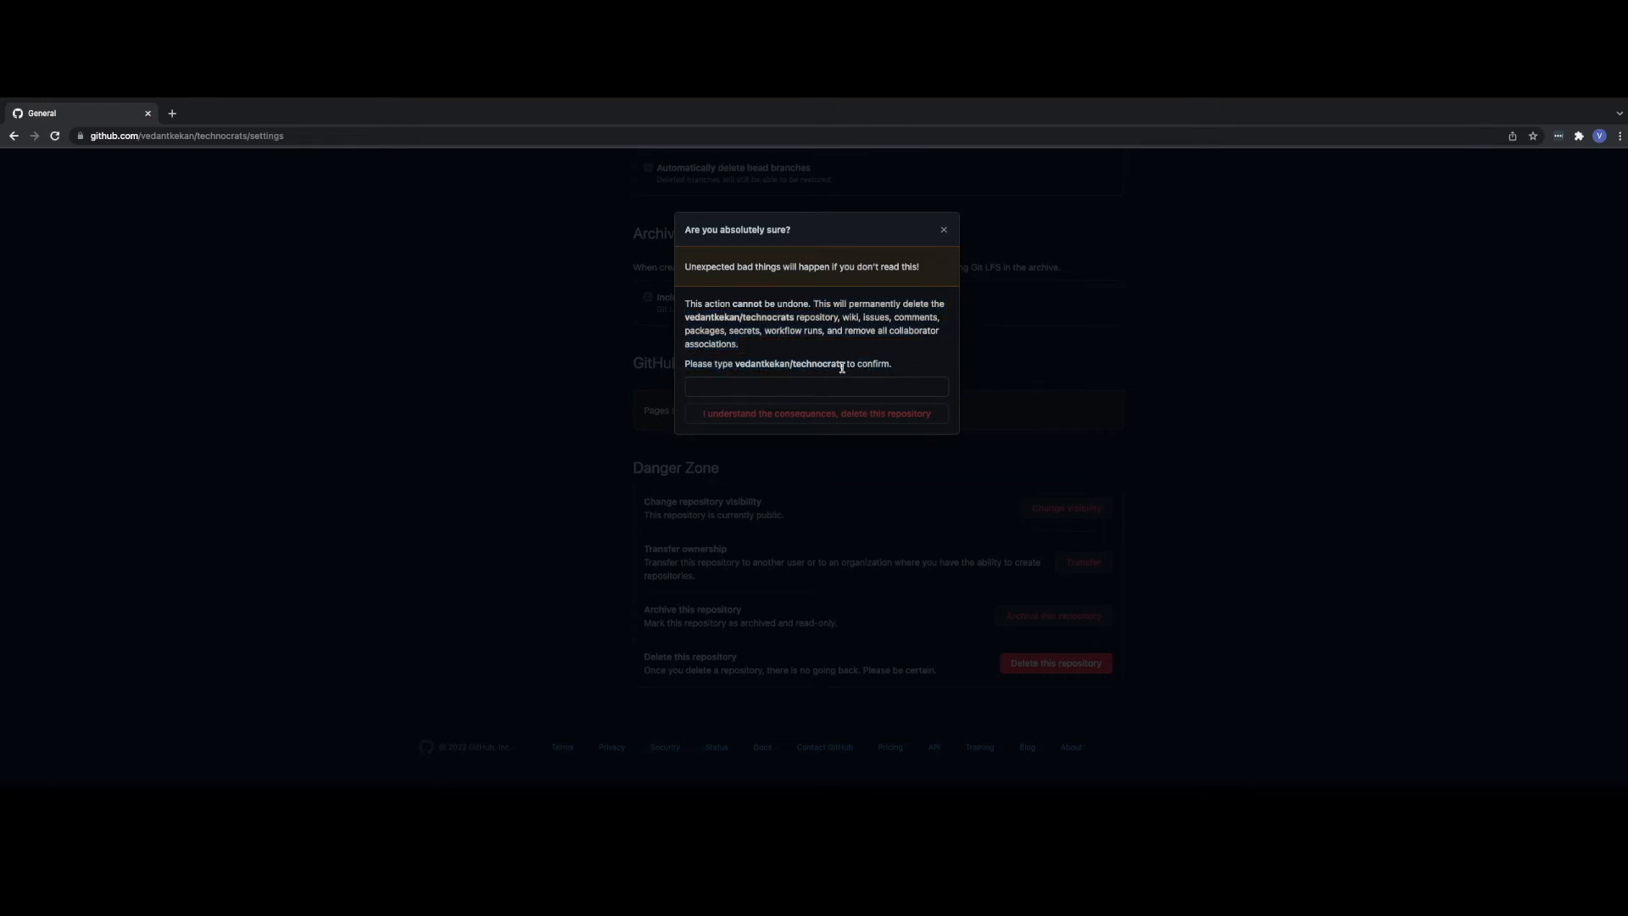
# - Confirm the permanent deletion by copying the repository's full owner/technocrats name into the confirmation field, and check the resulting notice
pyautogui.moveTo(844, 366); pyautogui.dragTo(735, 366)
pyautogui.hotkey('ctrl', 'c')
pyautogui.click(732, 384)
pyautogui.hotkey('ctrl', 'v')
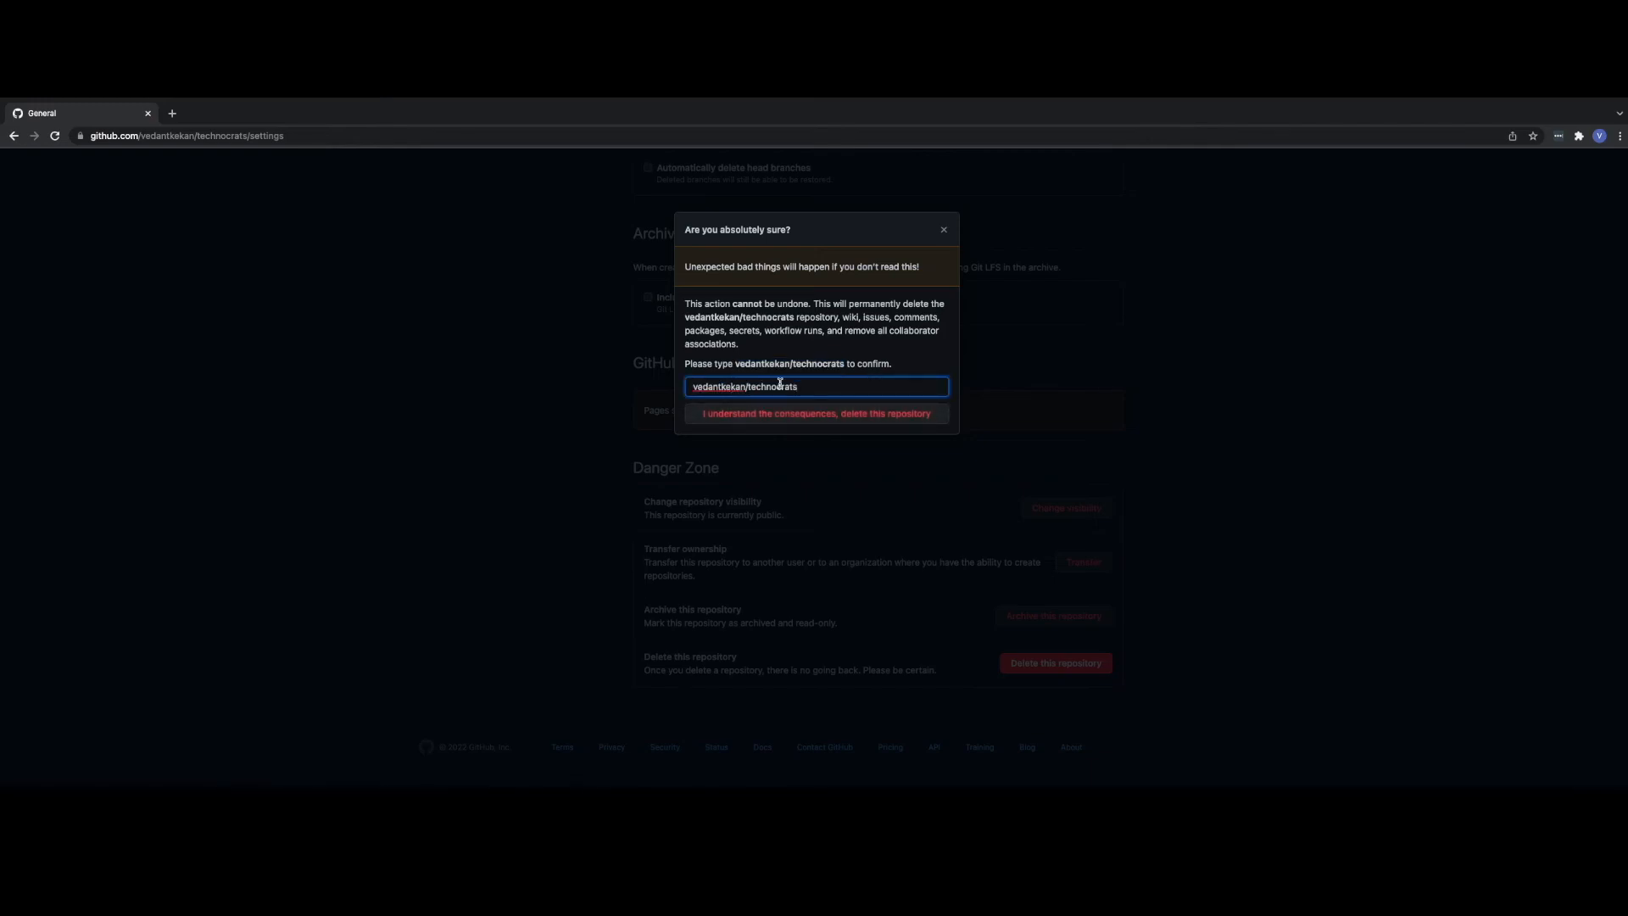
pyautogui.click(743, 414)
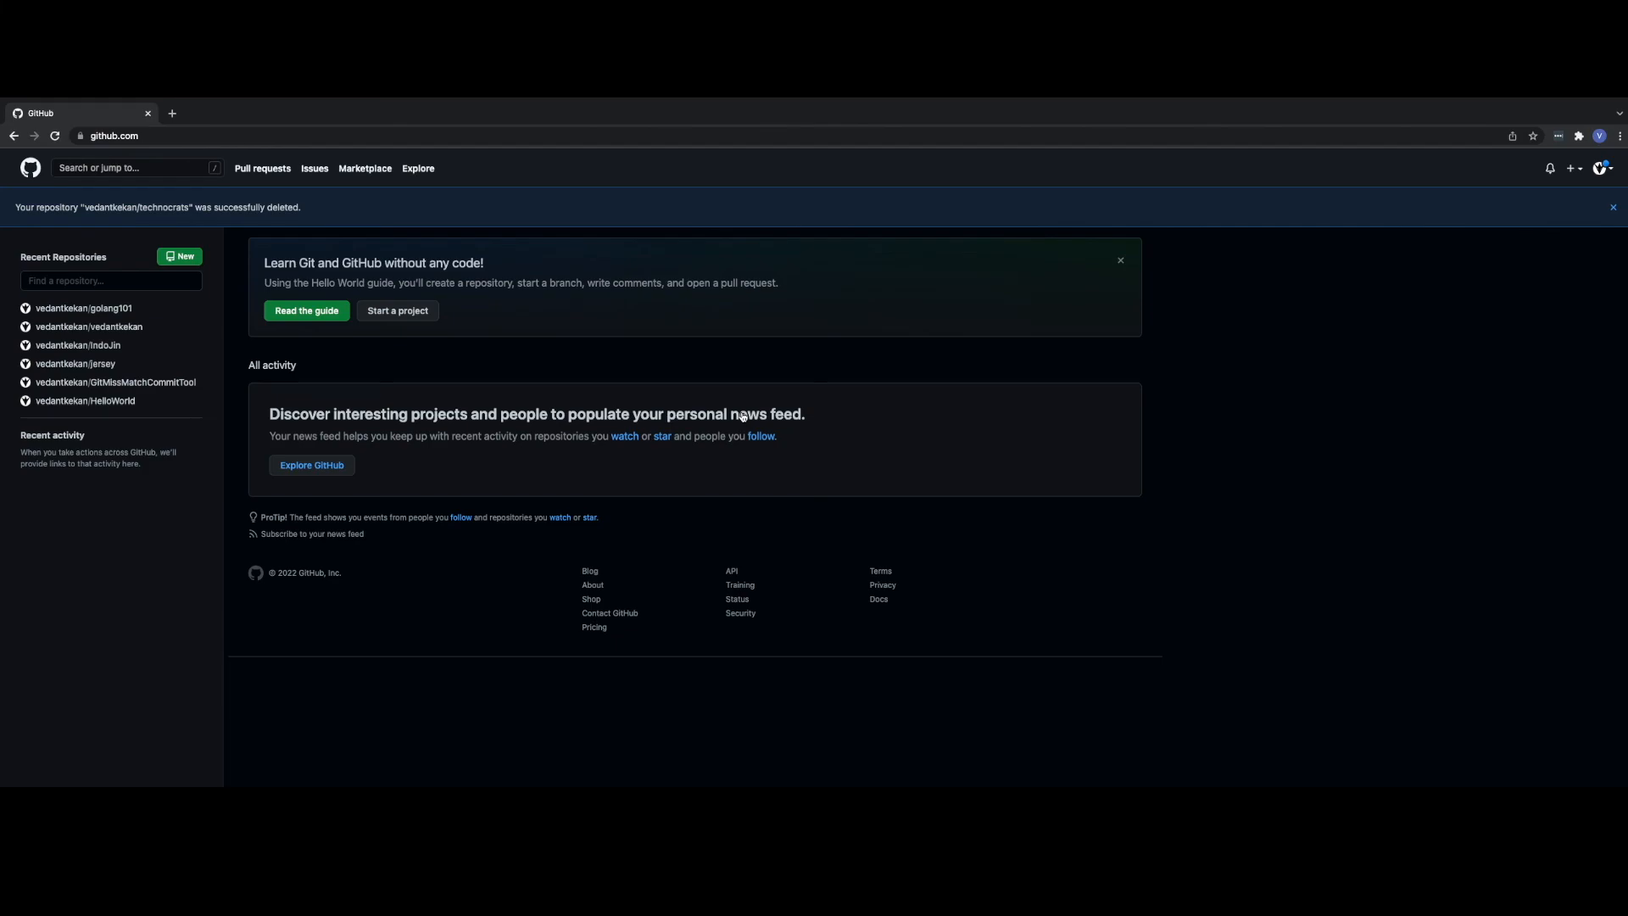
pyautogui.moveTo(16, 207); pyautogui.dragTo(307, 210)
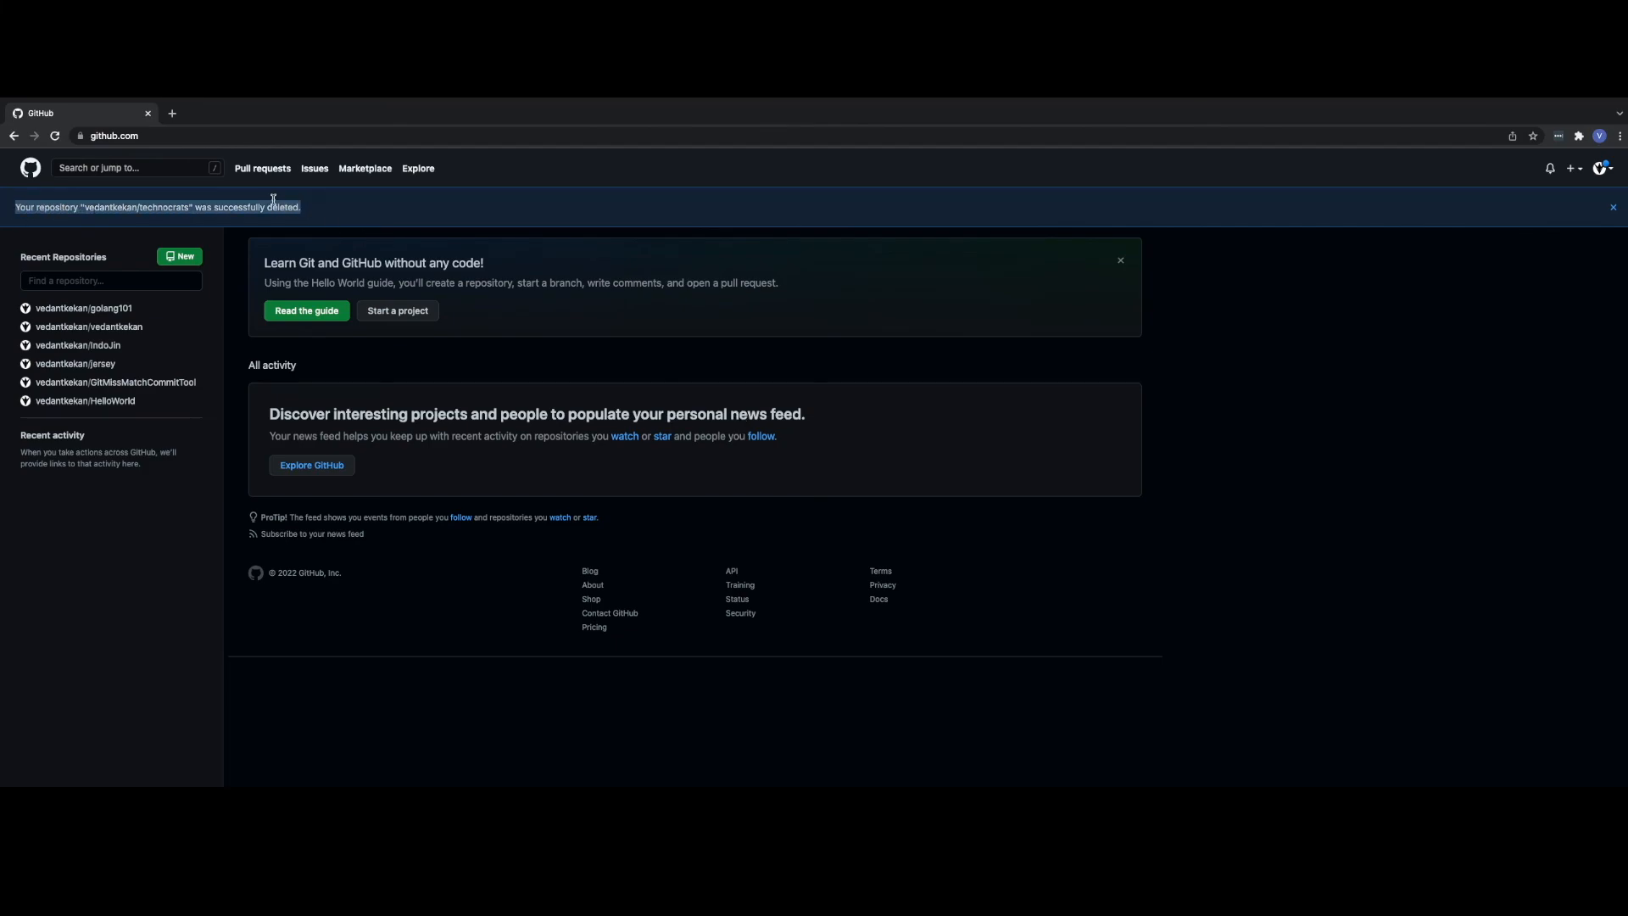